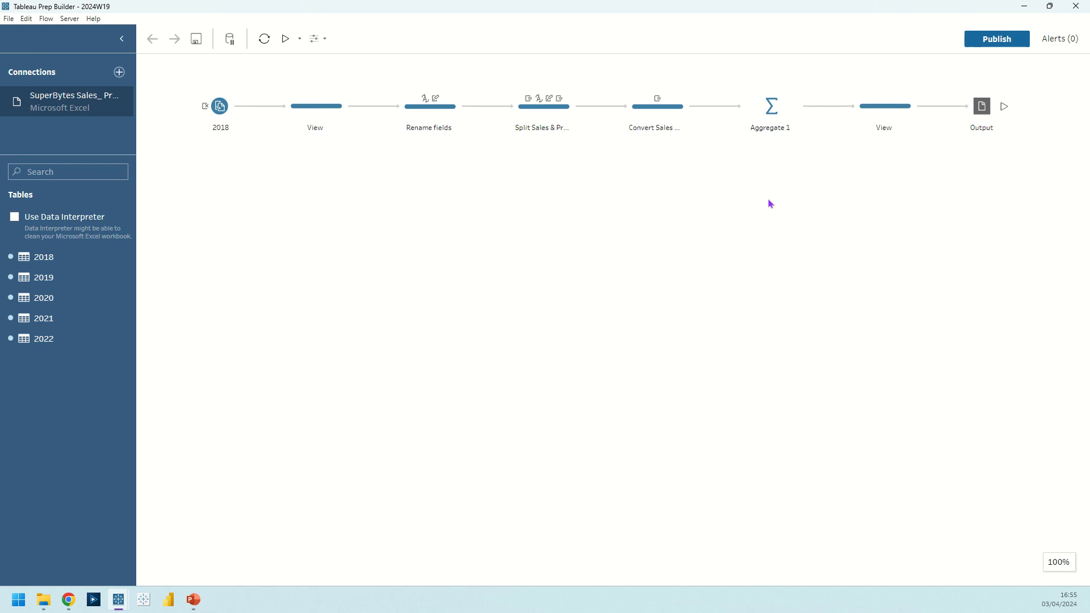
Add the 2018 table as a new input below the existing flow and union it with the workbook's 2019 to 2022 worksheets.
{"action": "left_click_drag", "start_coordinate": [65, 258], "coordinate": [213, 208]}
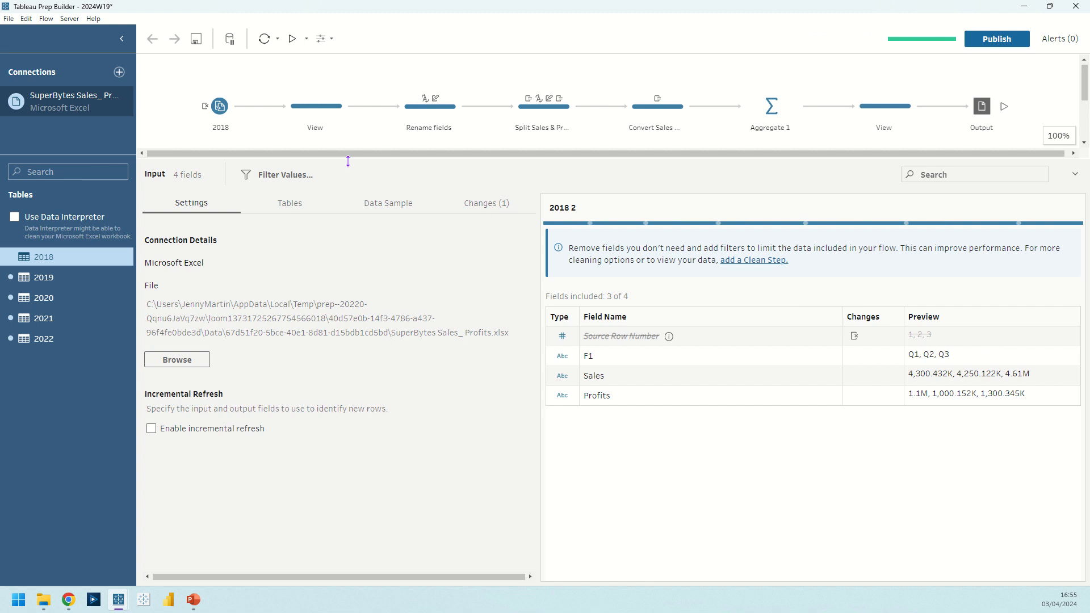
{"action": "left_click_drag", "start_coordinate": [348, 162], "coordinate": [330, 232]}
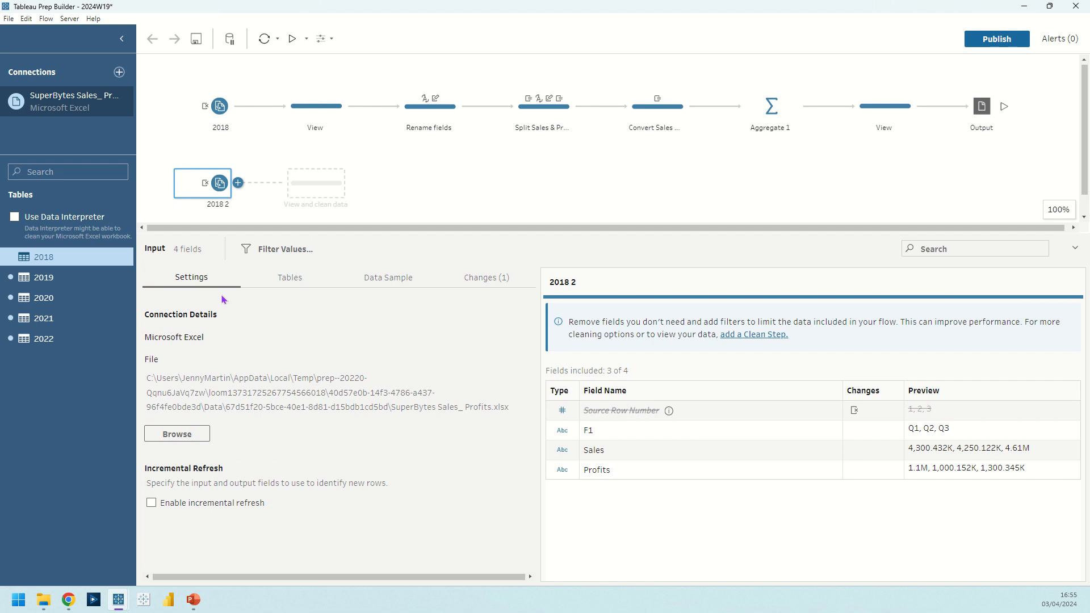
{"action": "left_click", "coordinate": [285, 283]}
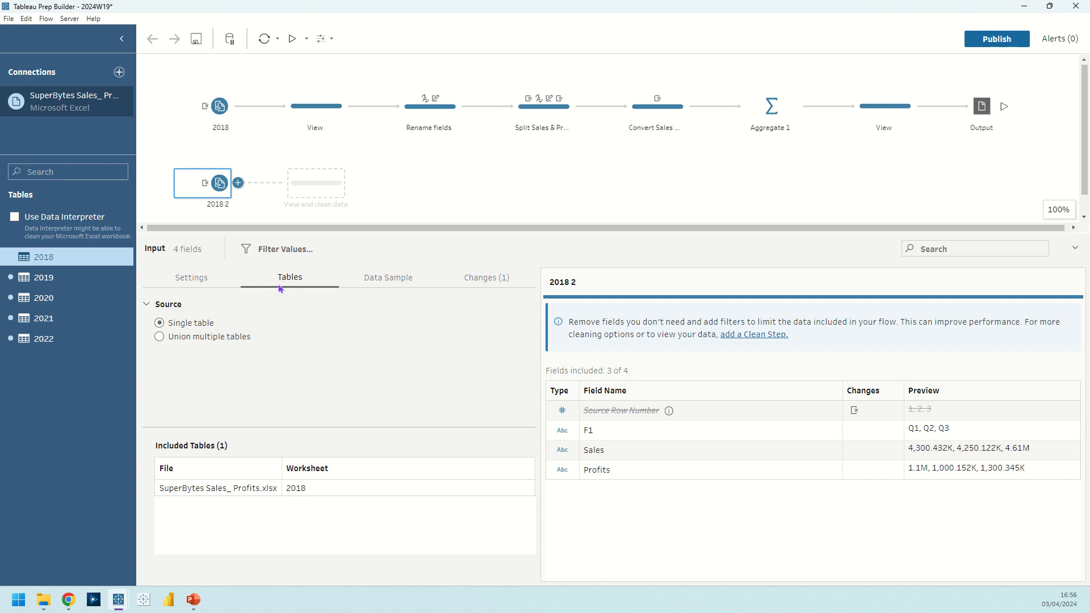
{"action": "left_click", "coordinate": [243, 337]}
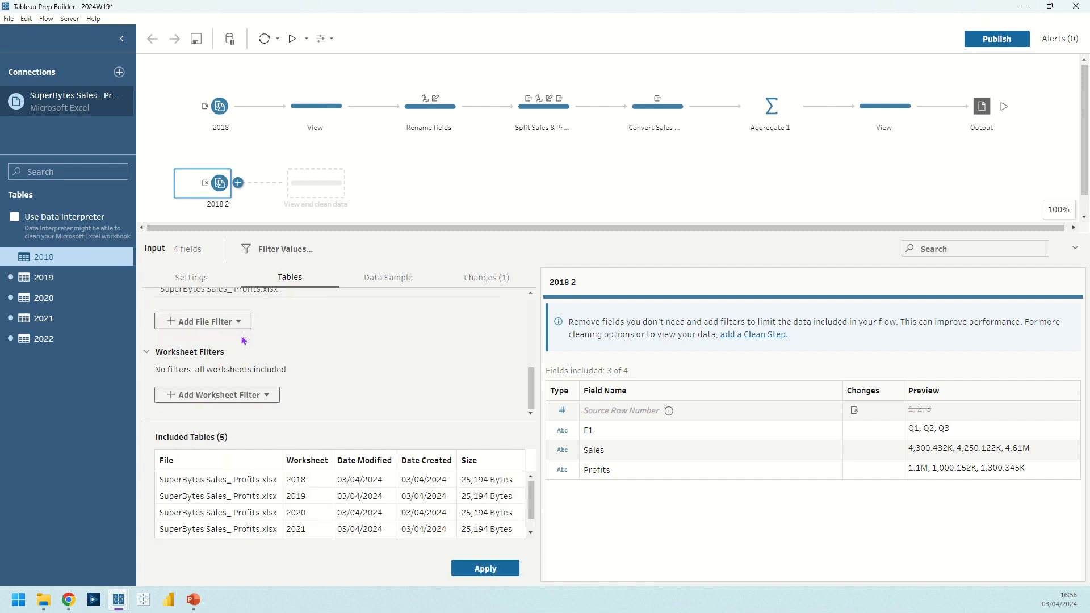
{"action": "scroll", "coordinate": [245, 341], "scroll_direction": "up", "scroll_amount": 5}
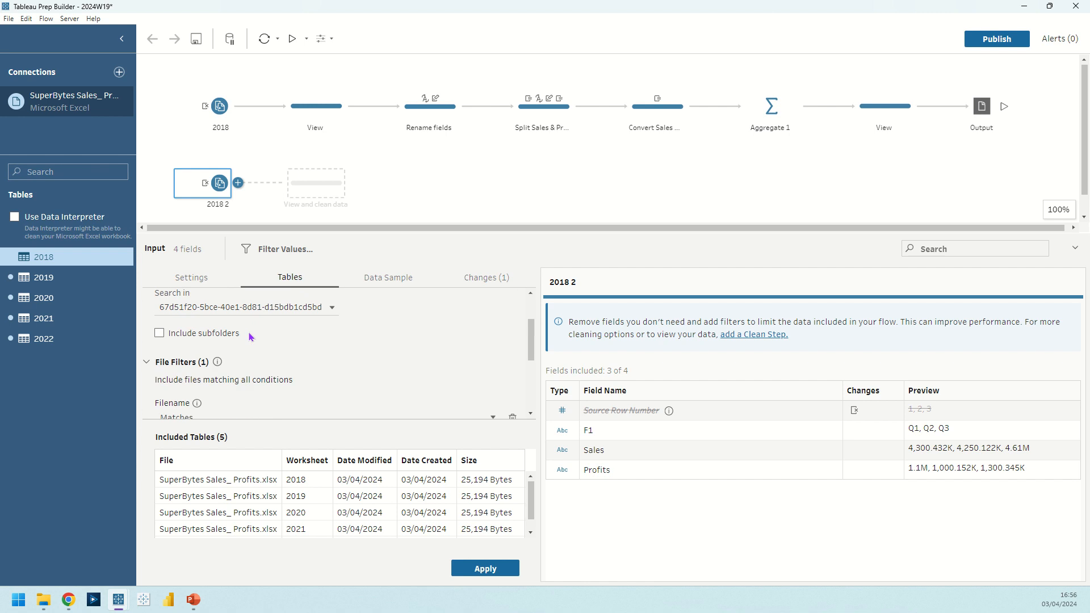
{"action": "scroll", "coordinate": [273, 352], "scroll_direction": "down", "scroll_amount": 4}
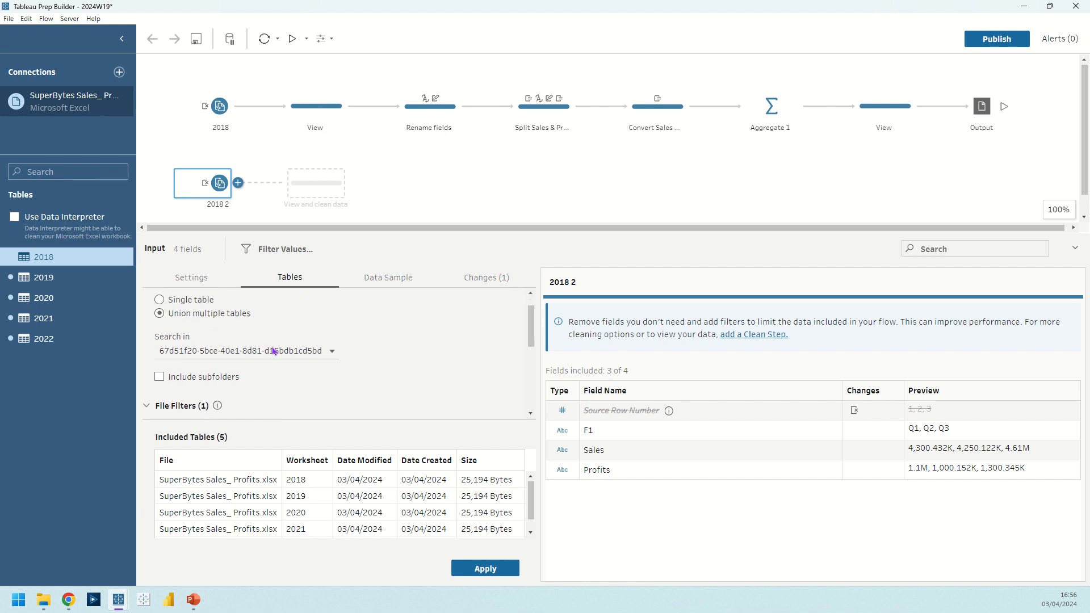
{"action": "scroll", "coordinate": [273, 351], "scroll_direction": "down", "scroll_amount": 3}
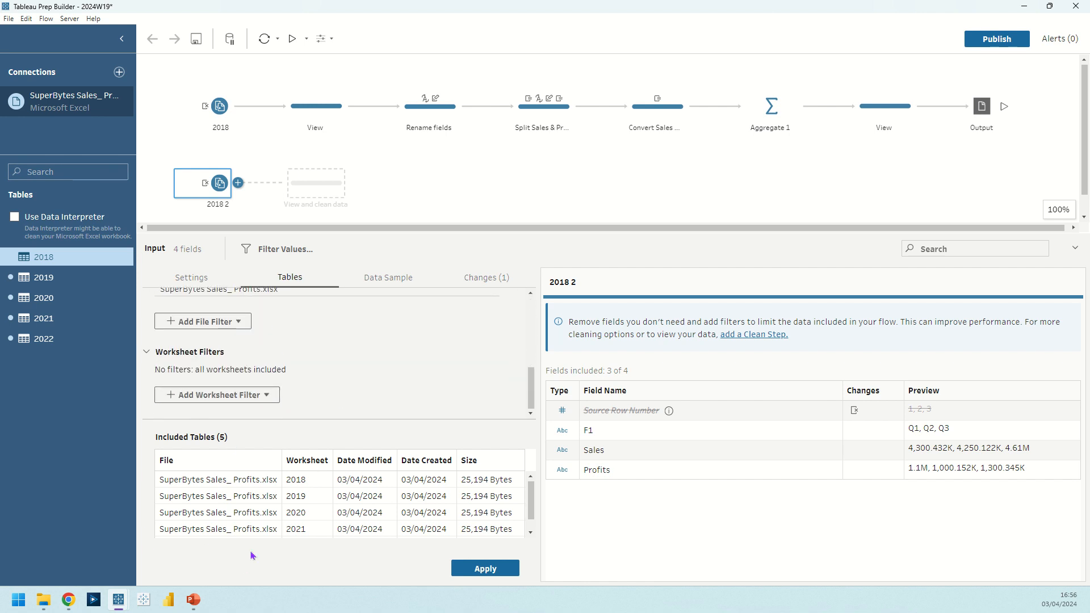
{"action": "scroll", "coordinate": [311, 483], "scroll_direction": "down", "scroll_amount": 1}
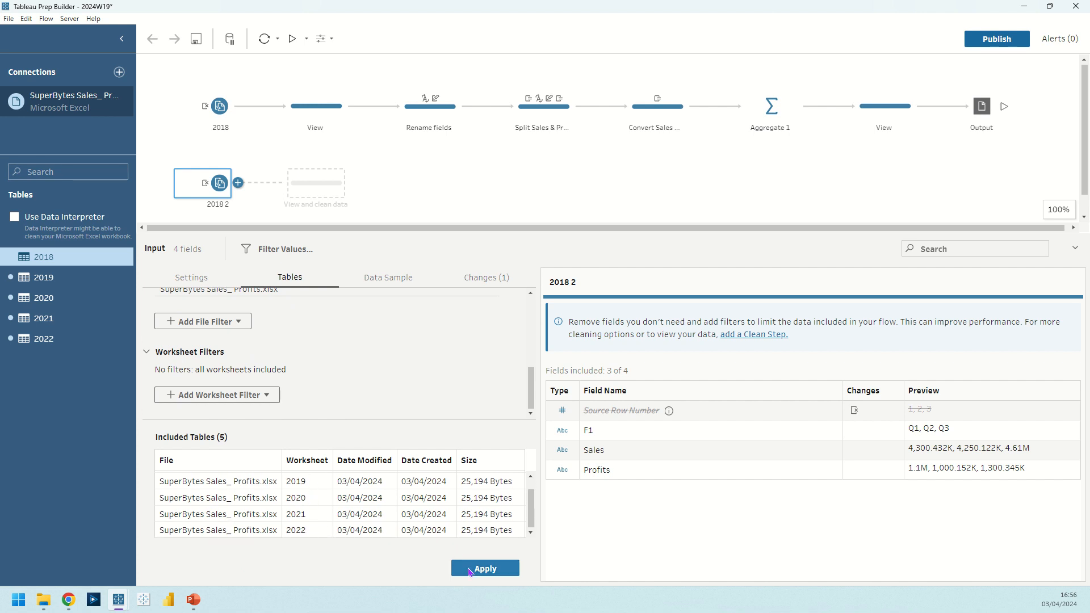
{"action": "left_click", "coordinate": [469, 572]}
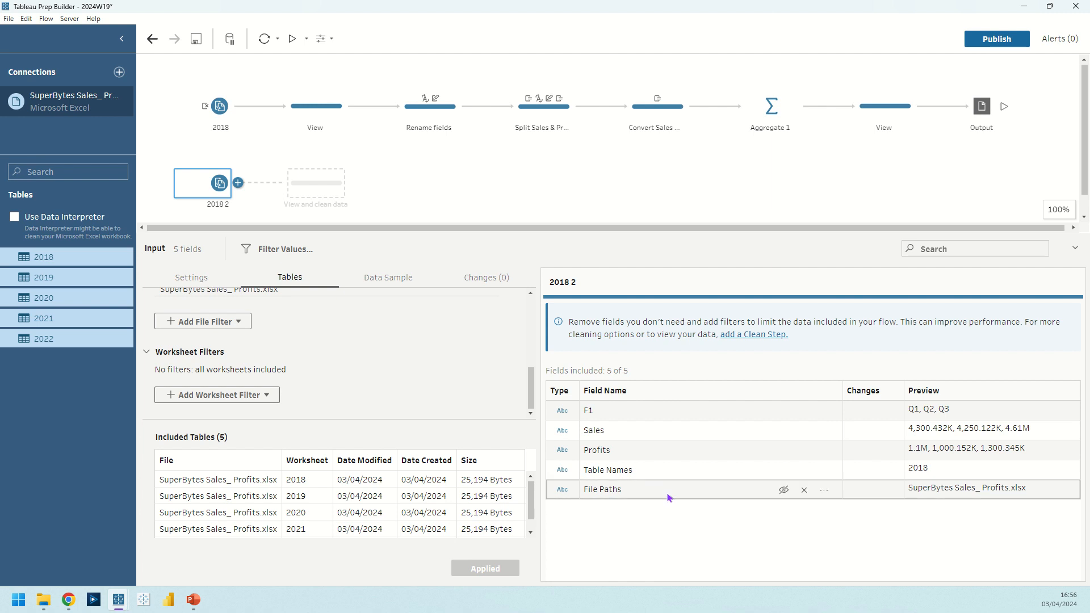
Add a clean step after the new union input and examine its F1, File Paths and Table Names fields.
{"action": "left_click", "coordinate": [316, 184]}
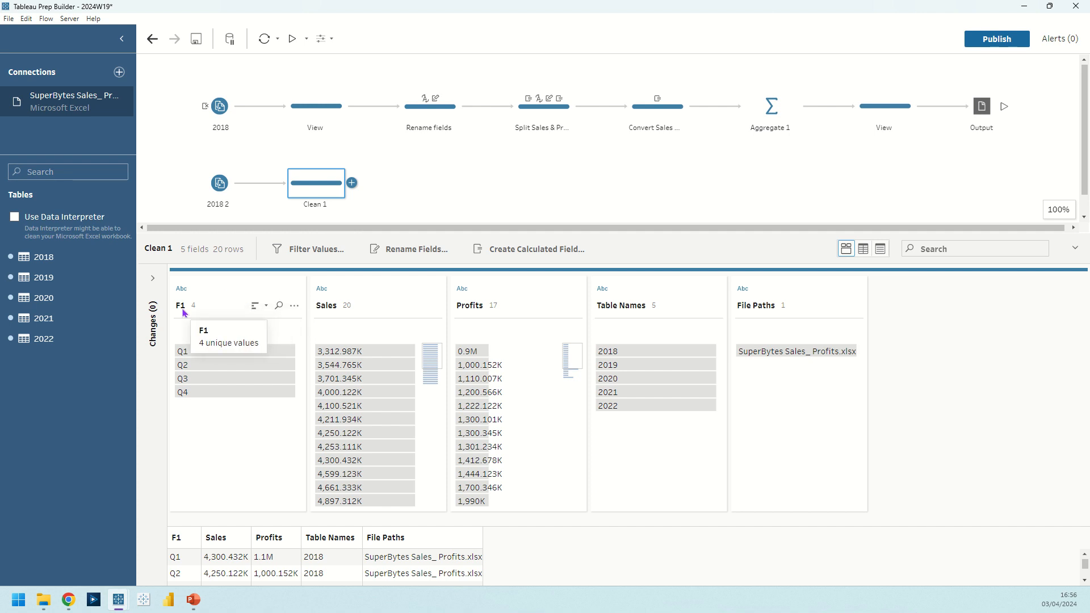
{"action": "left_click", "coordinate": [237, 291]}
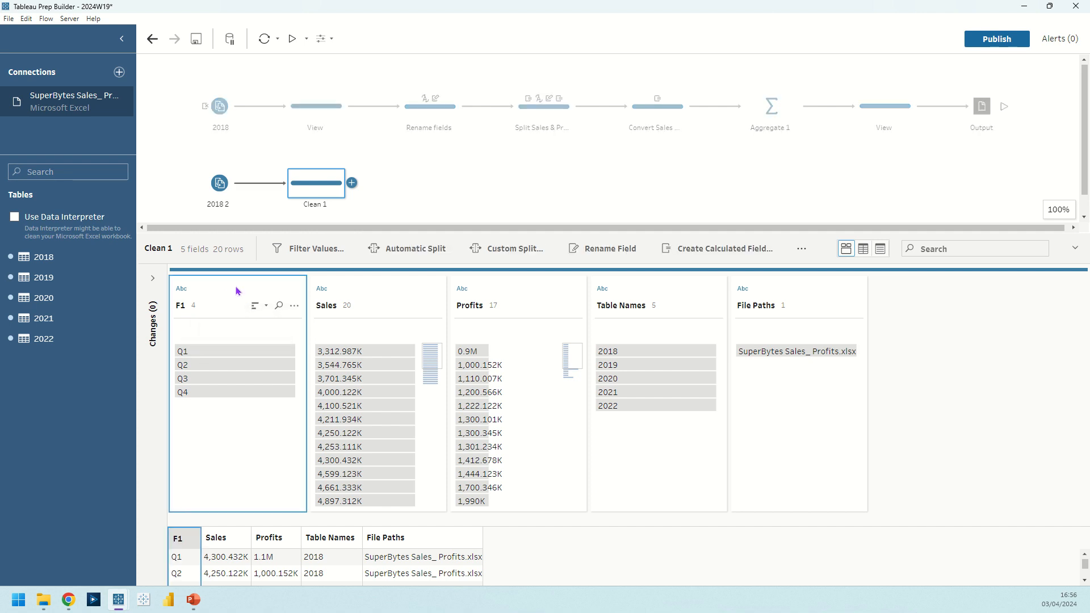
{"action": "left_click", "coordinate": [794, 292]}
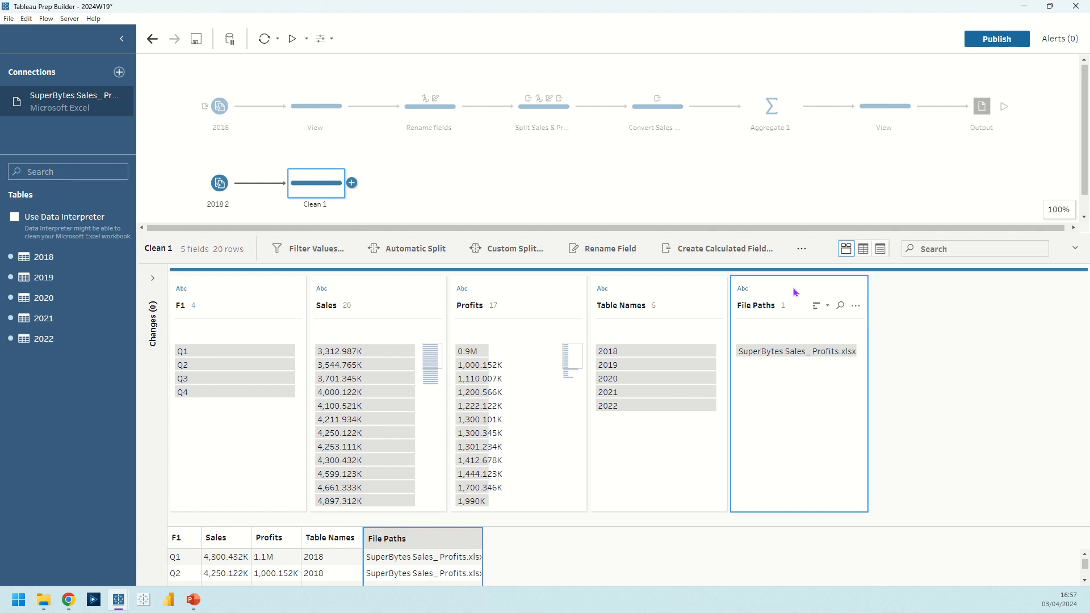
{"action": "left_click", "coordinate": [655, 294]}
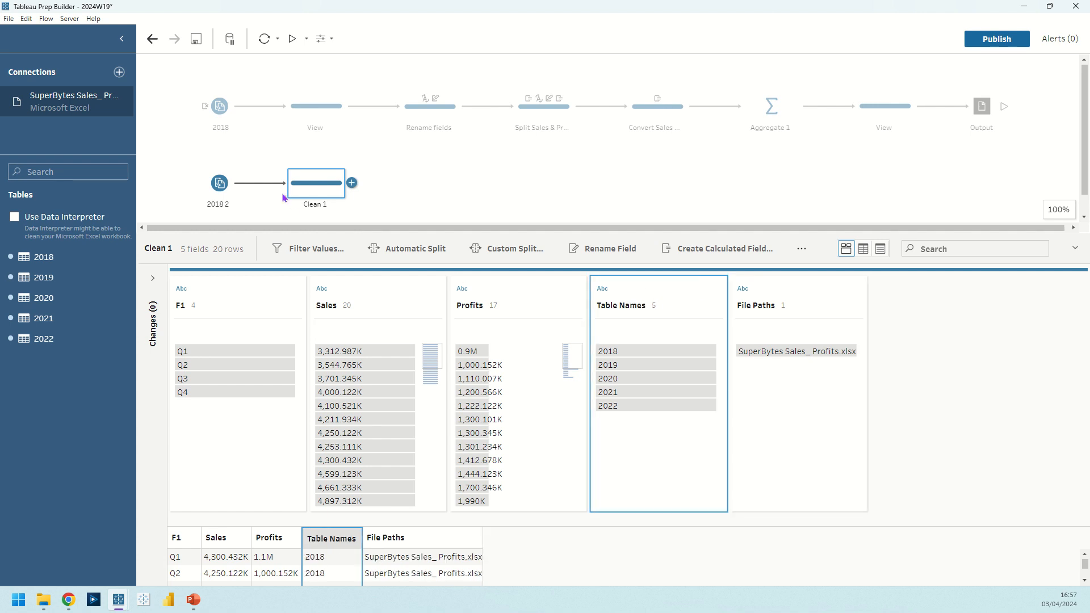
Add a second clean step after Clean 1 and remove the File Paths field in it.
{"action": "left_click", "coordinate": [352, 183]}
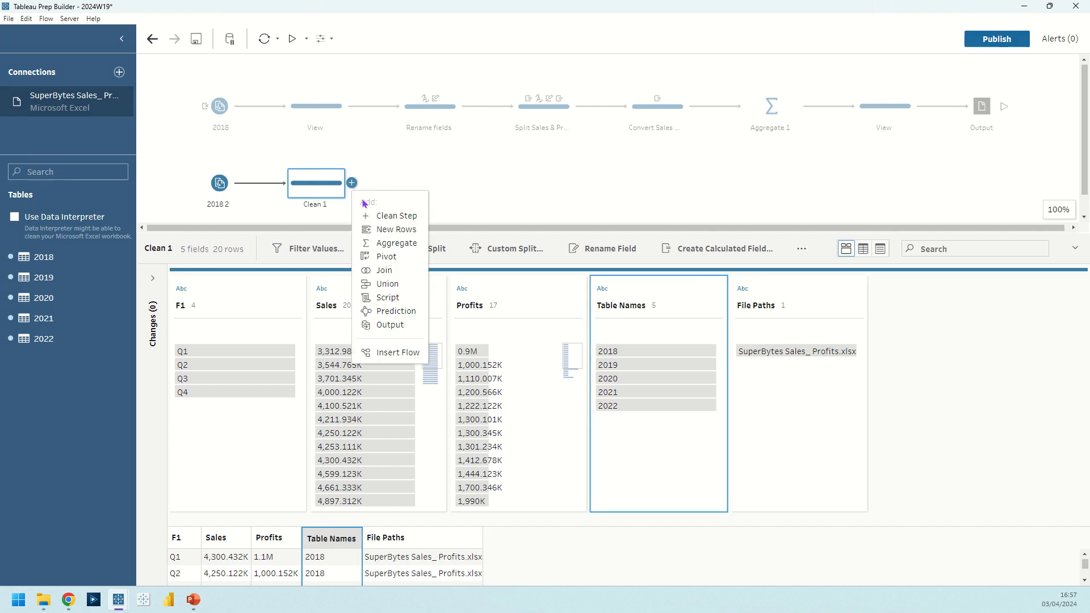
{"action": "left_click", "coordinate": [377, 217]}
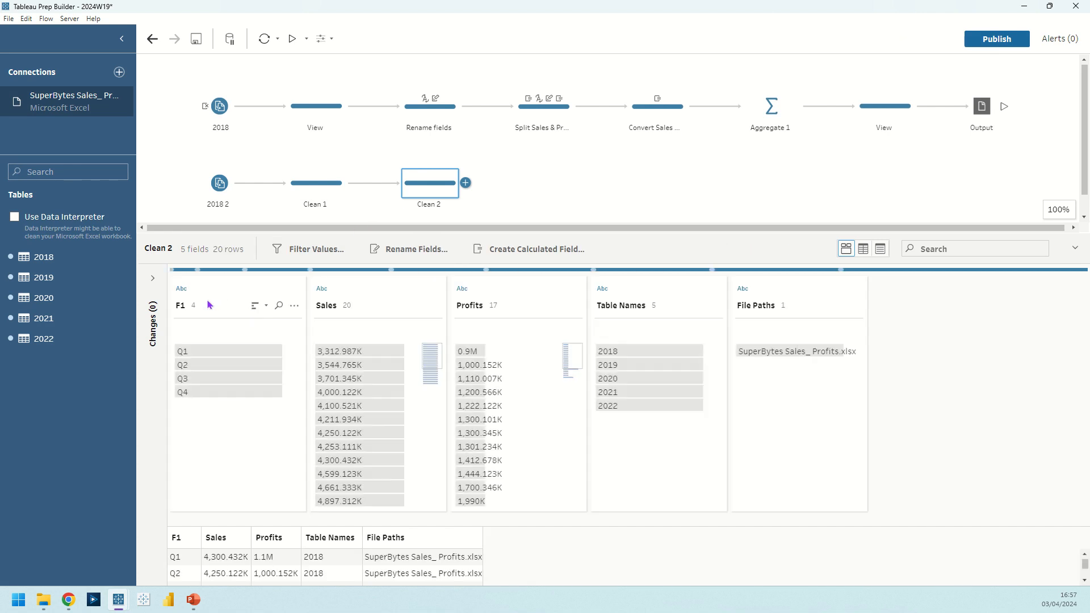
{"action": "left_click", "coordinate": [776, 289]}
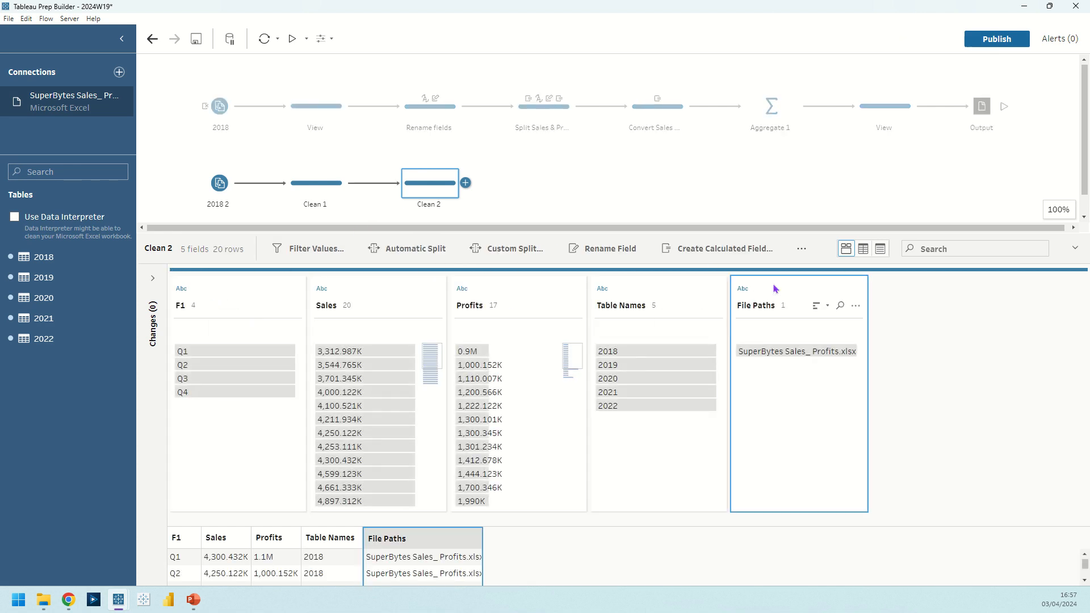
{"action": "right_click", "coordinate": [776, 289]}
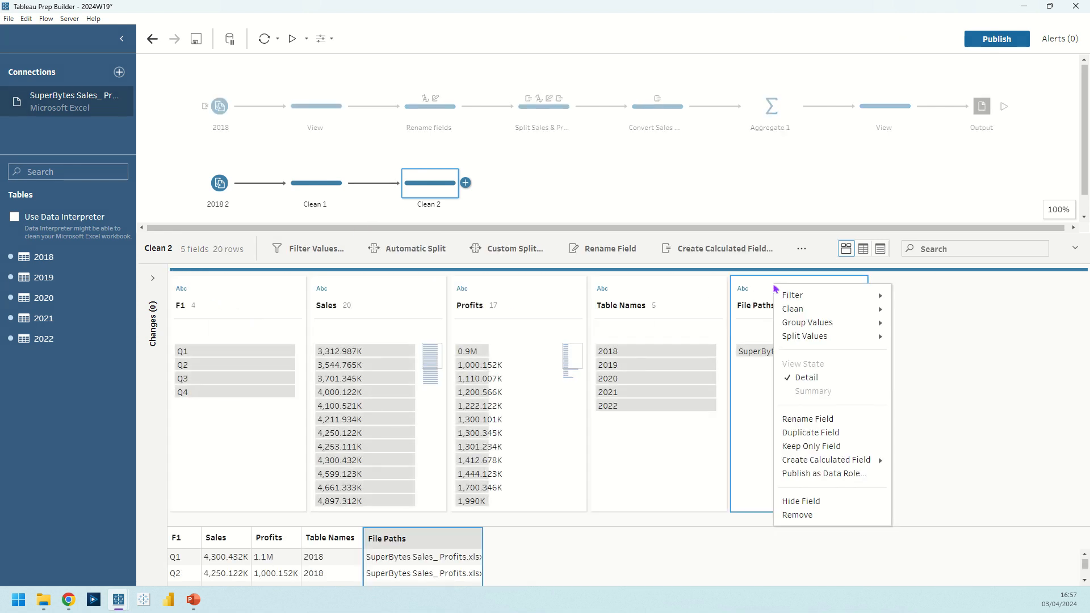
{"action": "left_click", "coordinate": [804, 522]}
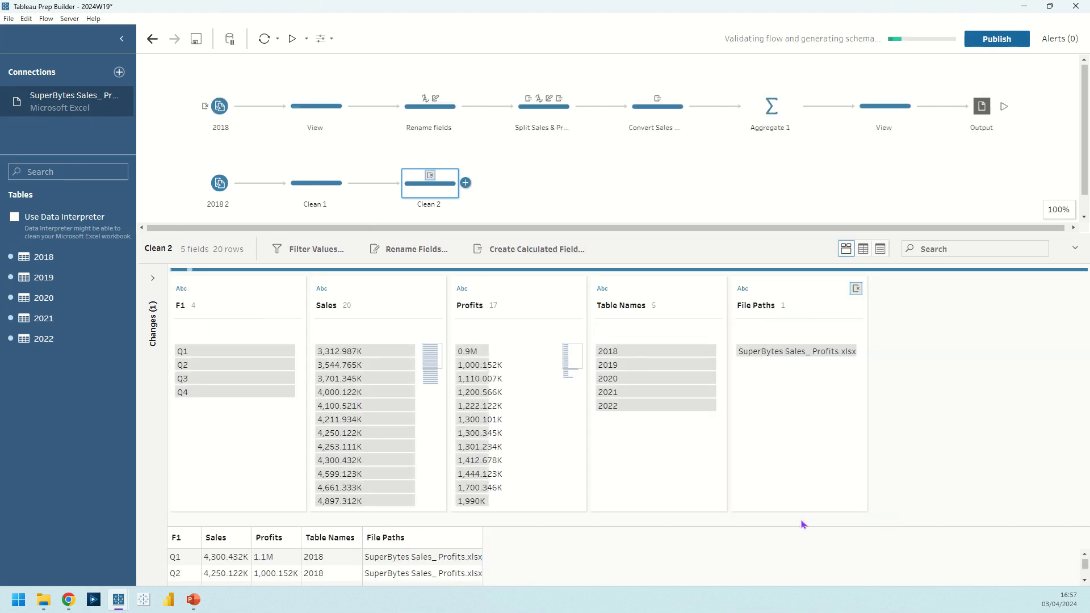
Rename the F1 field to Quarter and the Table Names field to Year.
{"action": "left_click", "coordinate": [207, 308]}
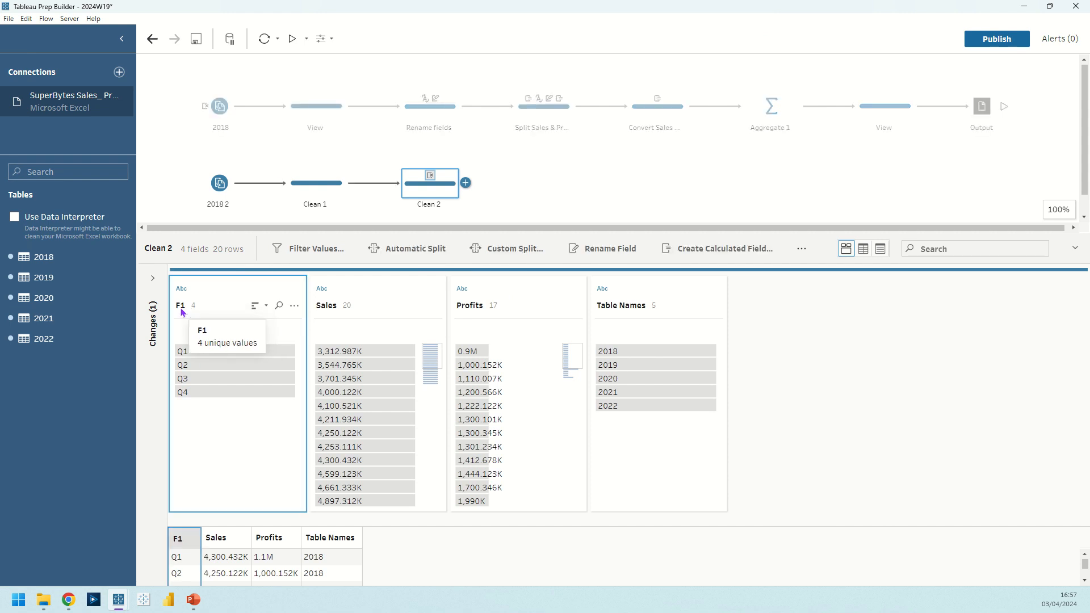
{"action": "double_click", "coordinate": [181, 309]}
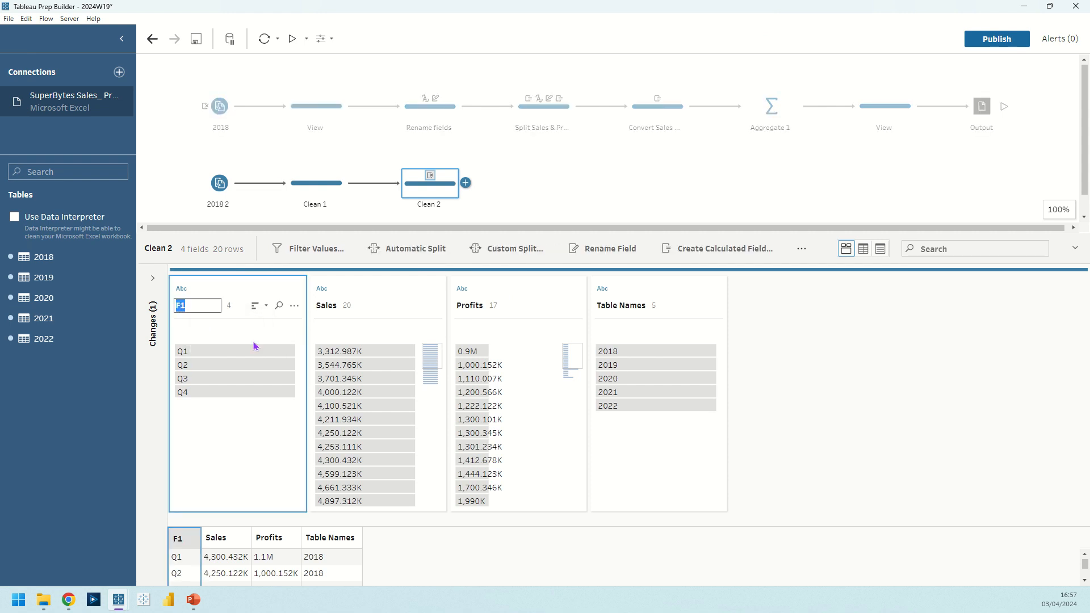
{"action": "type", "text": "Quarter"}
{"action": "key", "text": "Return"}
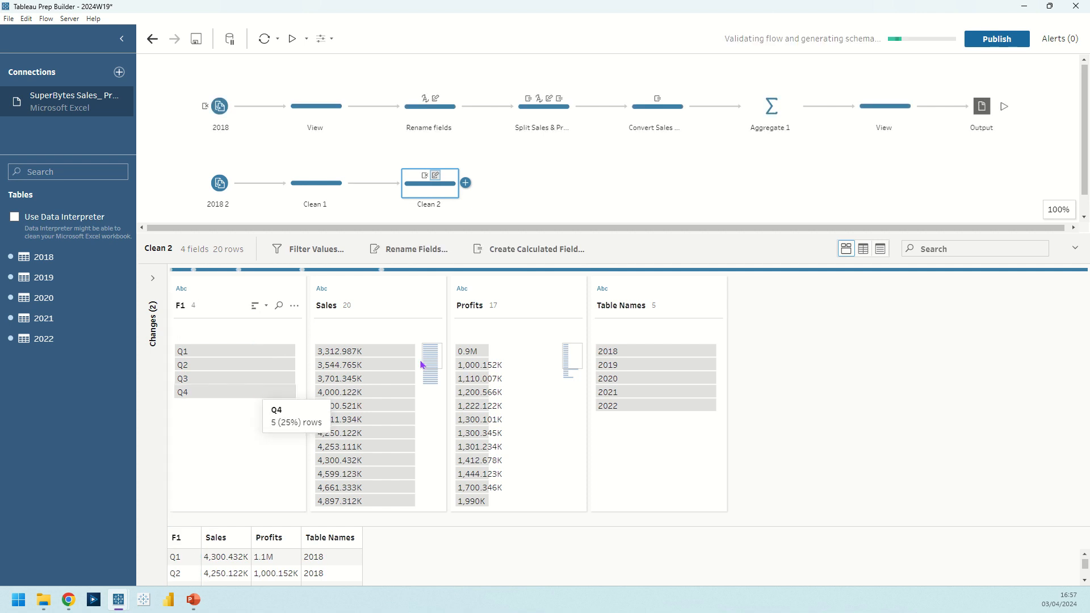
{"action": "double_click", "coordinate": [616, 305]}
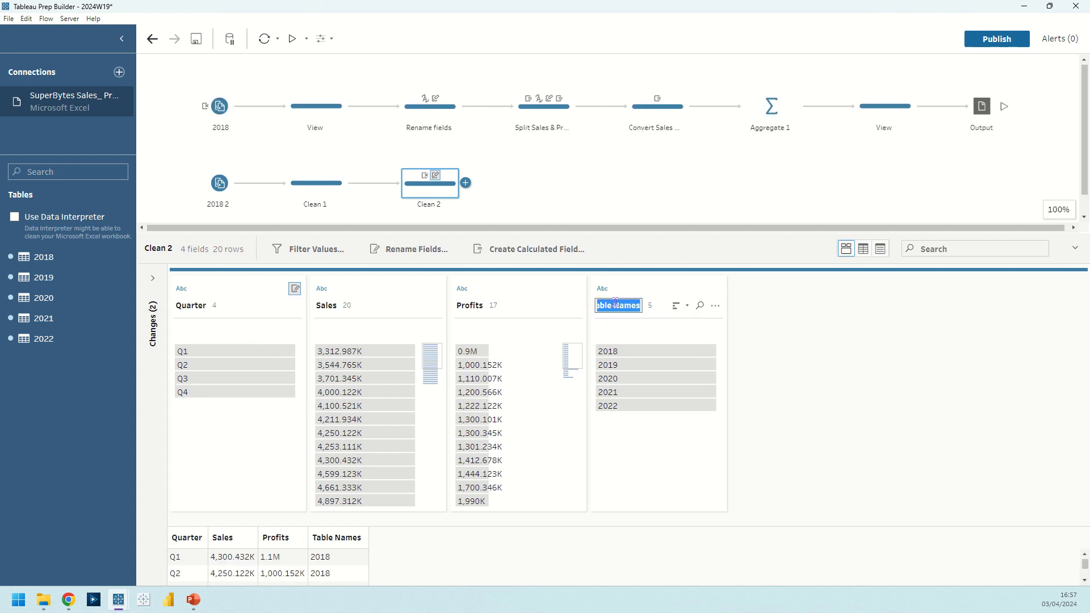
{"action": "type", "text": "Year"}
{"action": "key", "text": "Return"}
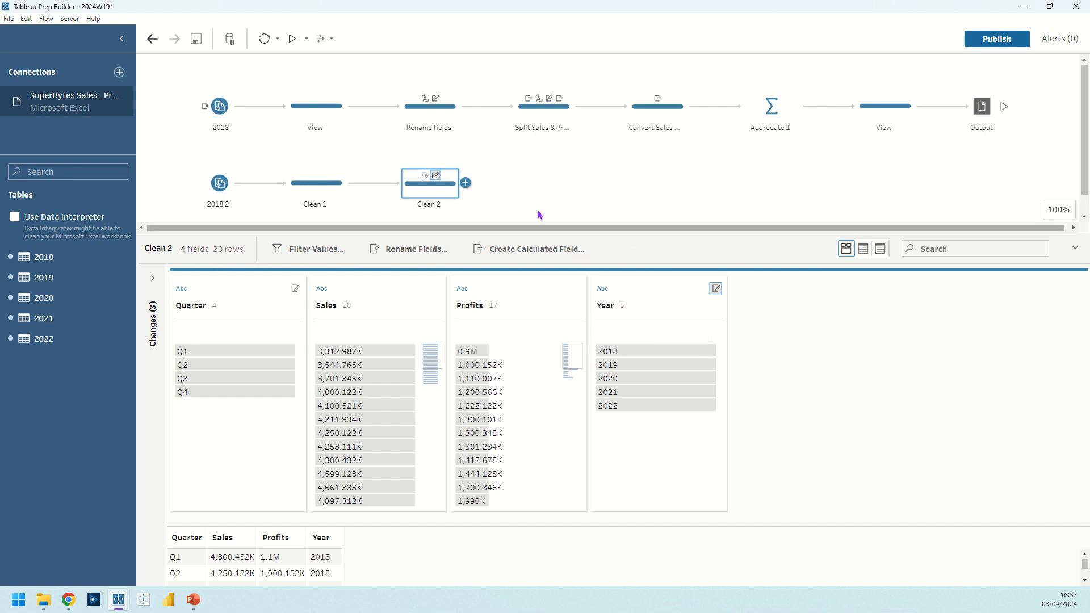
Add a third clean step after Clean 2 and duplicate the Sales field in it.
{"action": "left_click", "coordinate": [466, 183]}
{"action": "left_click", "coordinate": [481, 219]}
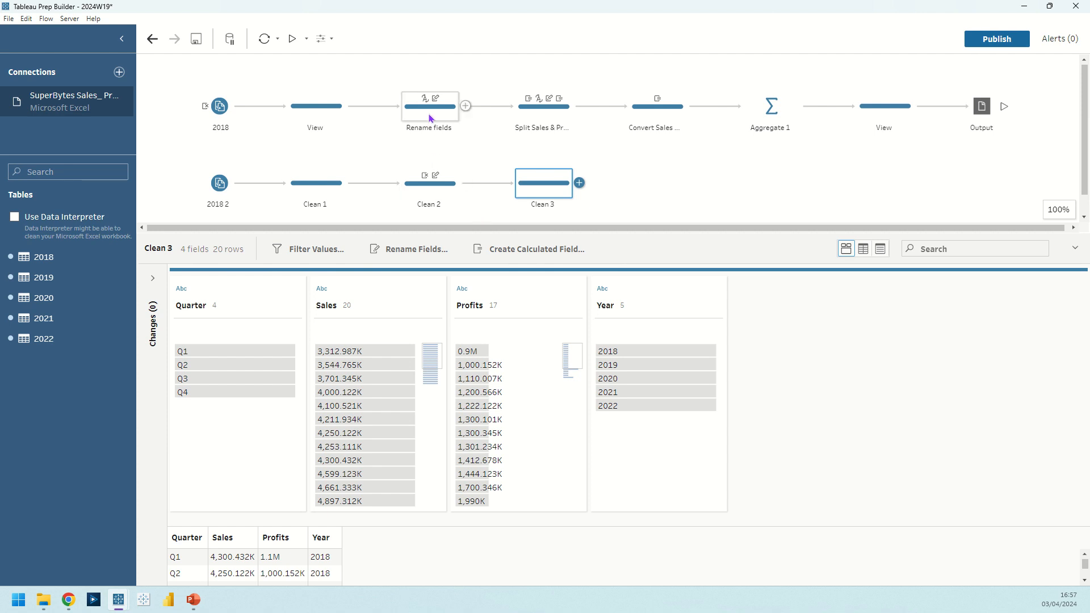
{"action": "mouse_move", "coordinate": [433, 183]}
{"action": "mouse_move", "coordinate": [366, 353]}
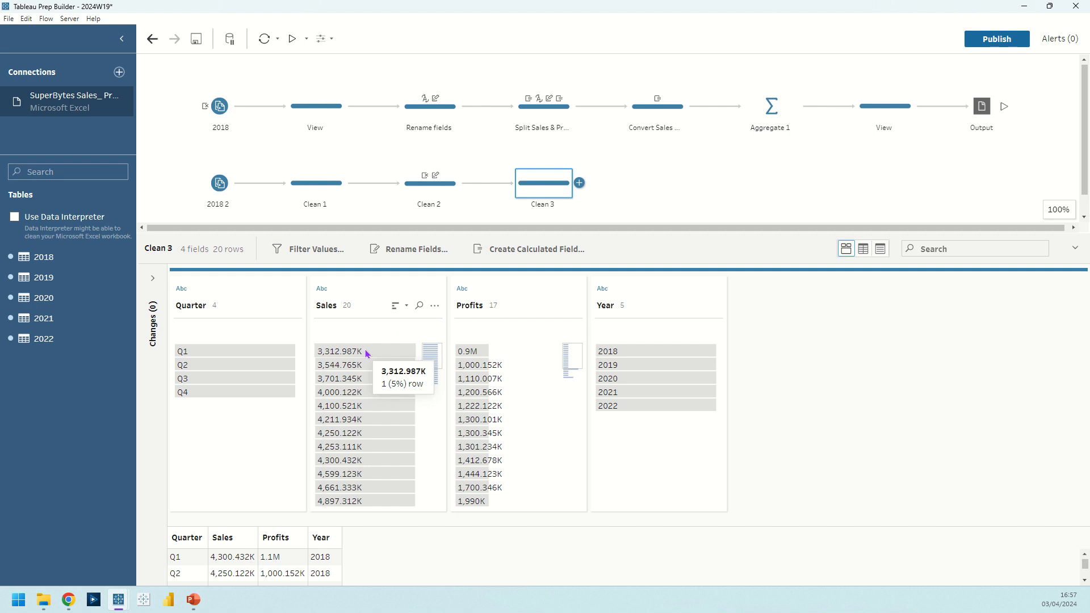
{"action": "mouse_move", "coordinate": [520, 358]}
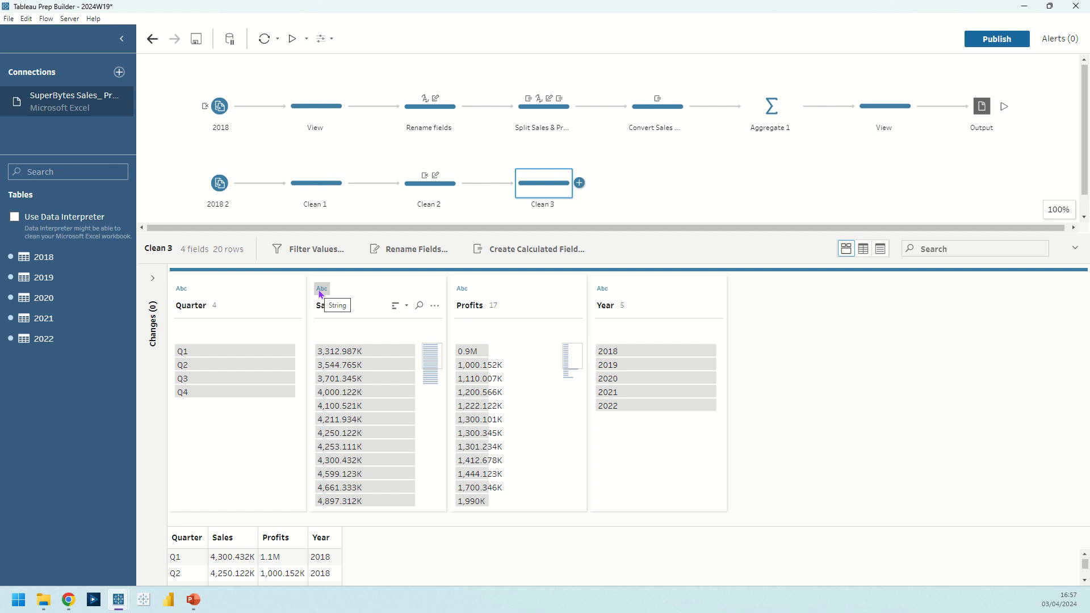
{"action": "left_click", "coordinate": [369, 288]}
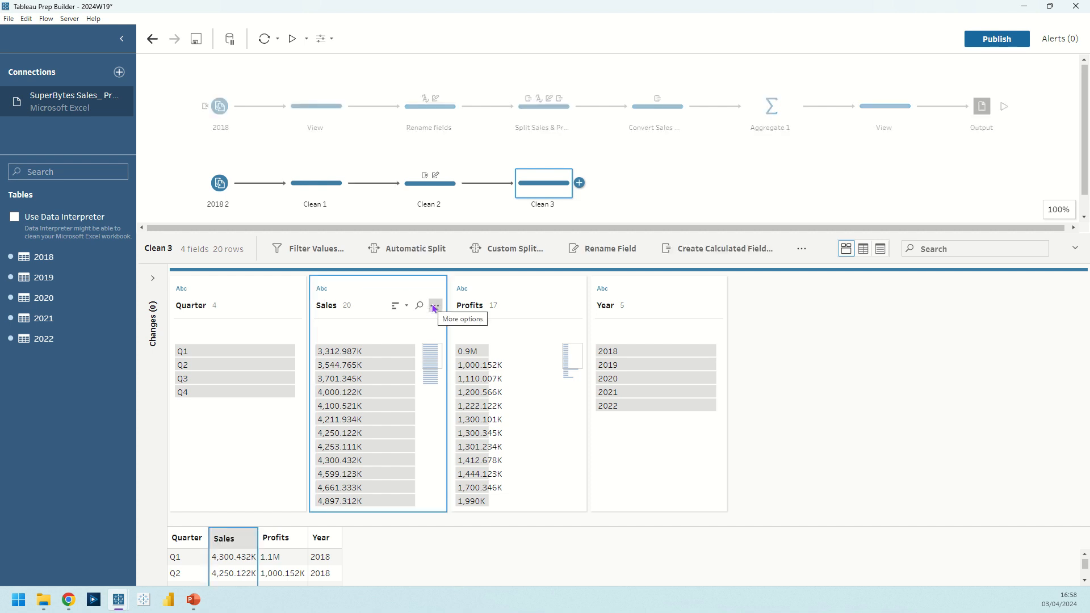
{"action": "right_click", "coordinate": [356, 293]}
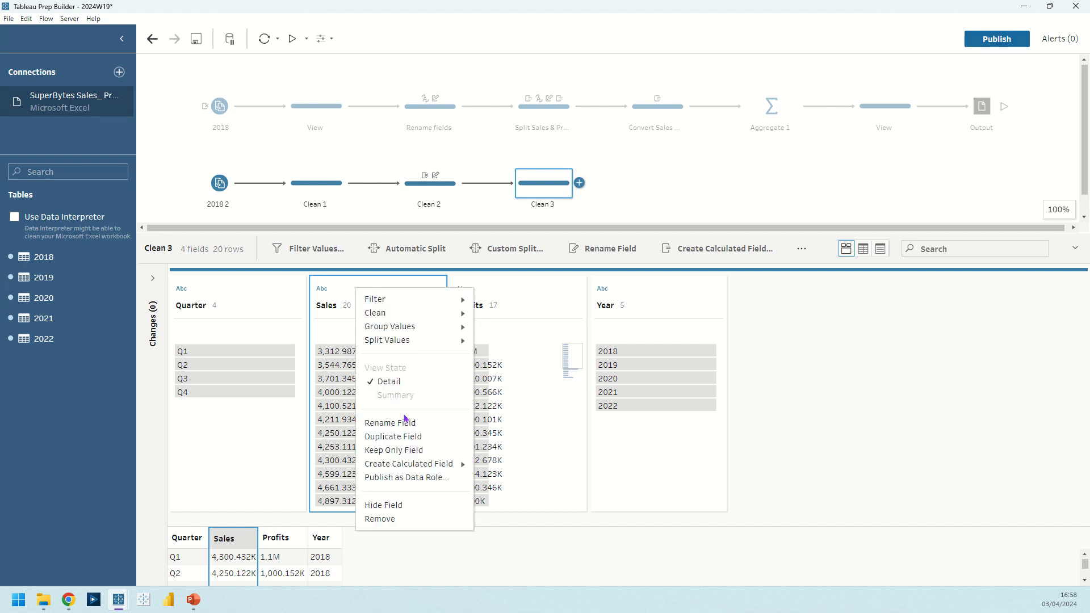
{"action": "left_click", "coordinate": [414, 442]}
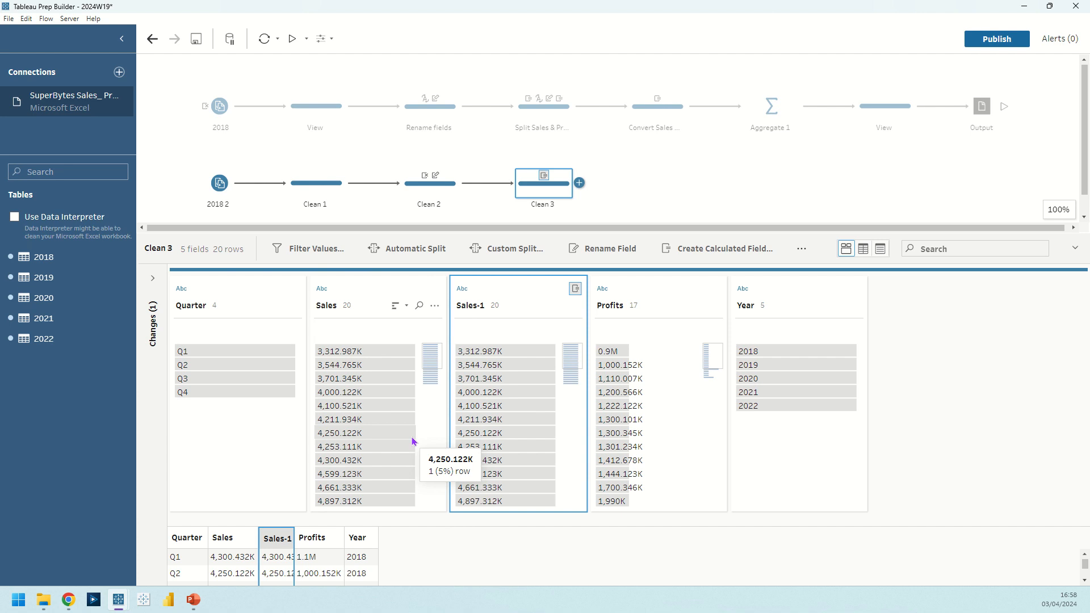
Remove the letters from the values of the original Sales field, leaving its duplicate as it is.
{"action": "left_click", "coordinate": [380, 288]}
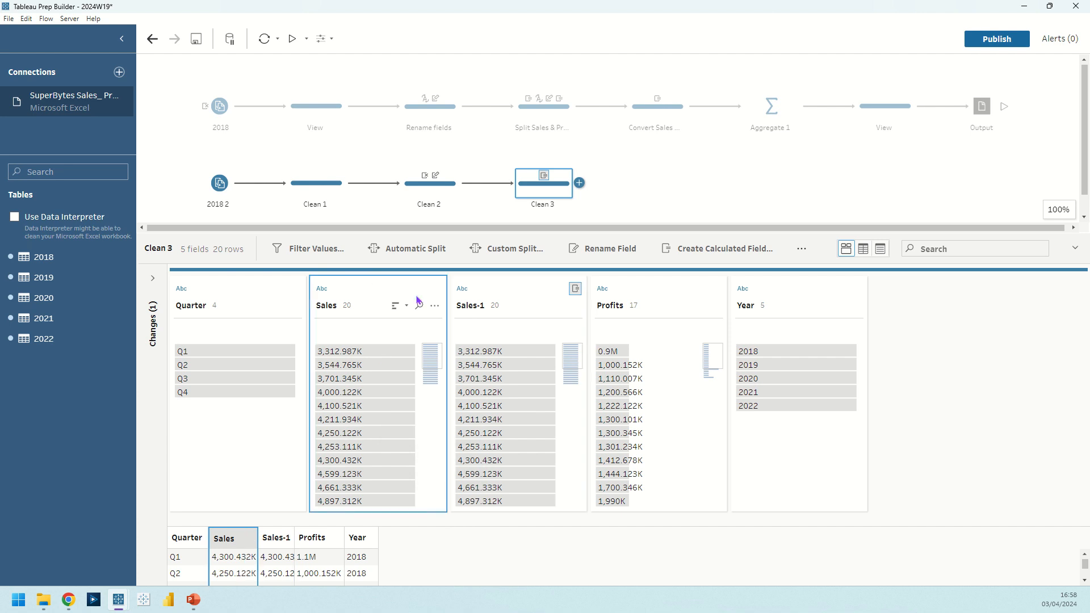
{"action": "left_click", "coordinate": [435, 306]}
{"action": "mouse_move", "coordinate": [448, 344]}
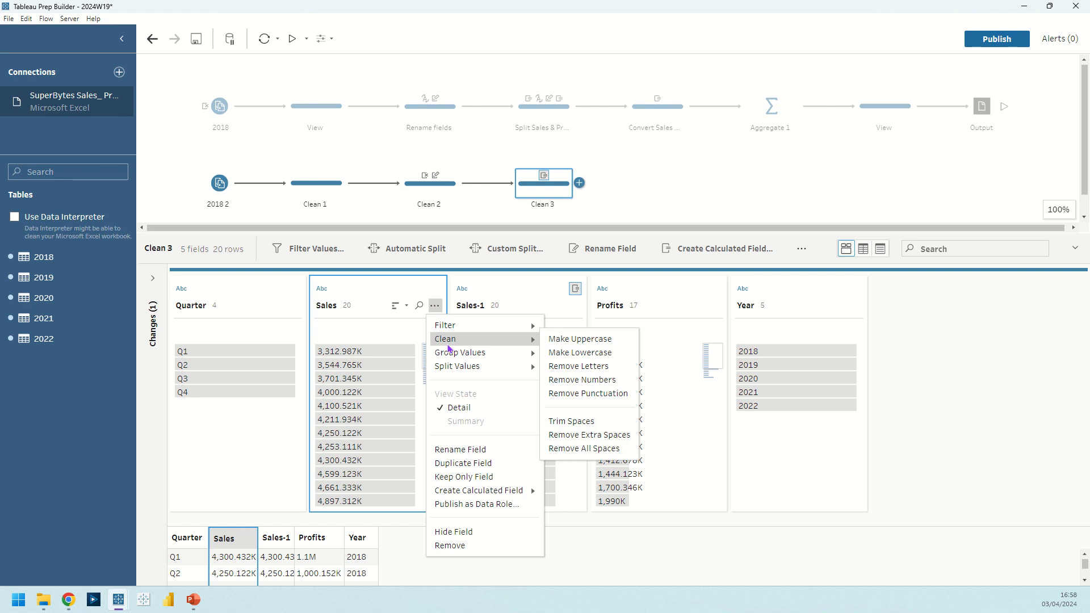
{"action": "left_click", "coordinate": [602, 366]}
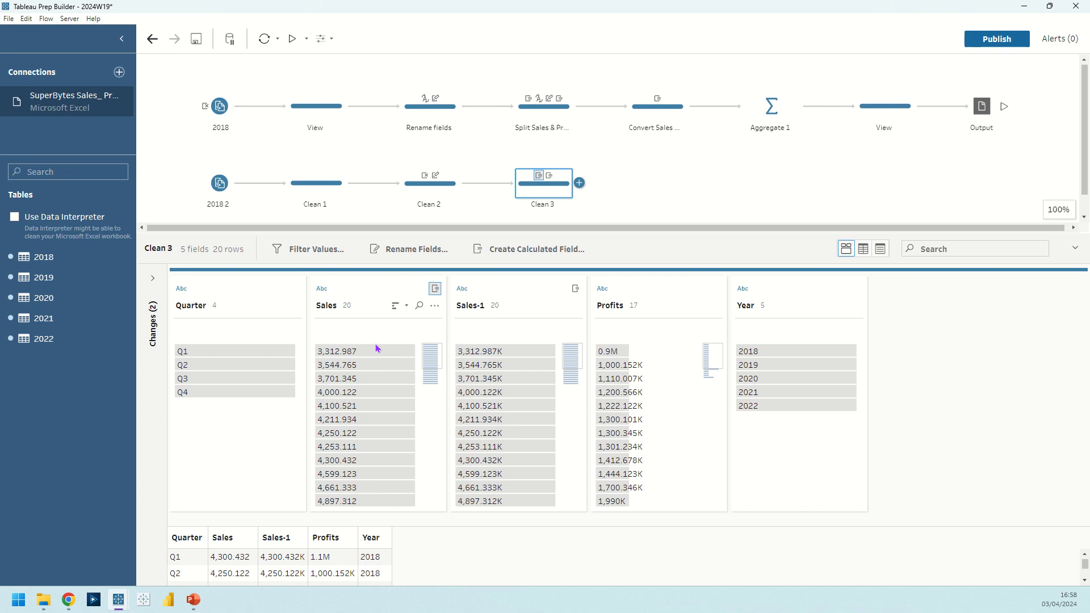
Rename the duplicated sales field to Sales Unit.
{"action": "double_click", "coordinate": [475, 306]}
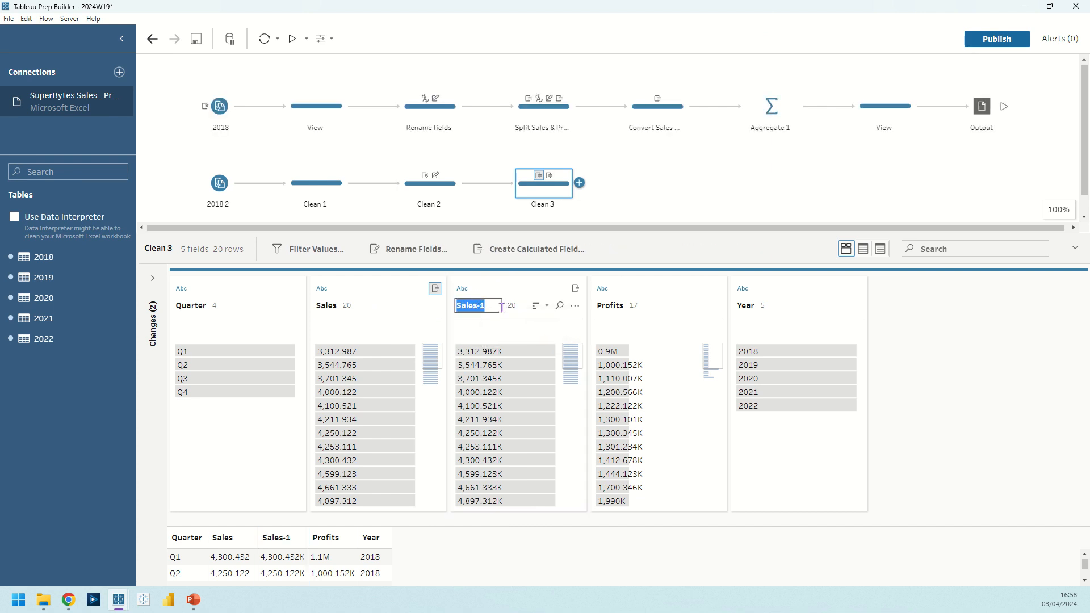
{"action": "left_click", "coordinate": [501, 306]}
{"action": "key", "text": "BackSpace"}
{"action": "key", "text": "BackSpace"}
{"action": "type", "text": "Unit"}
{"action": "key", "text": "Return"}
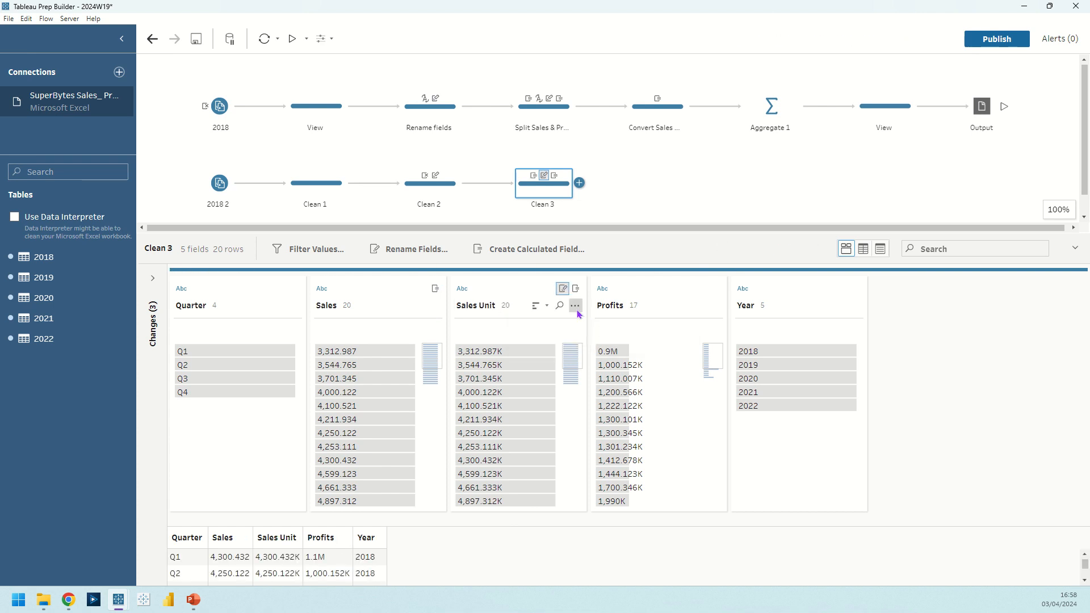
Remove the numbers and punctuation from the Sales Unit values so only the unit letters remain.
{"action": "left_click", "coordinate": [576, 310]}
{"action": "mouse_move", "coordinate": [629, 340]}
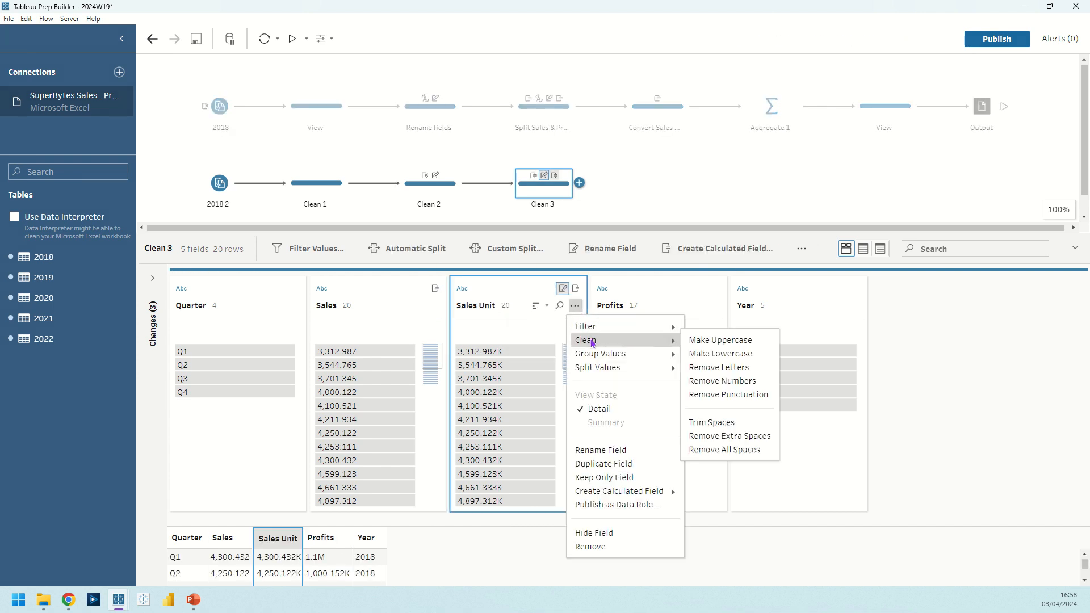
{"action": "left_click", "coordinate": [733, 381]}
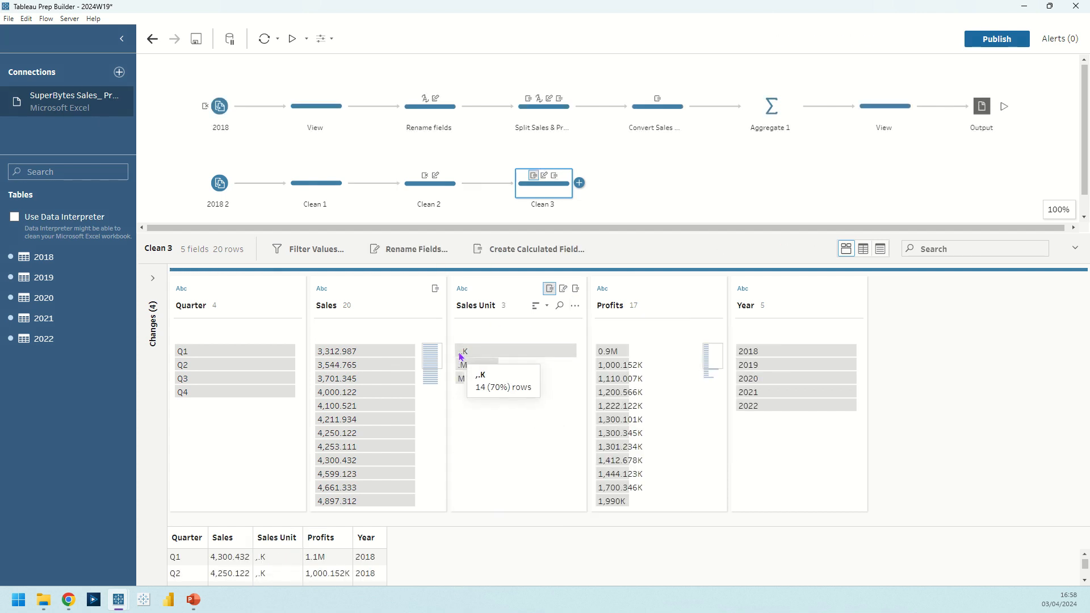
{"action": "left_click", "coordinate": [575, 305]}
{"action": "mouse_move", "coordinate": [609, 340]}
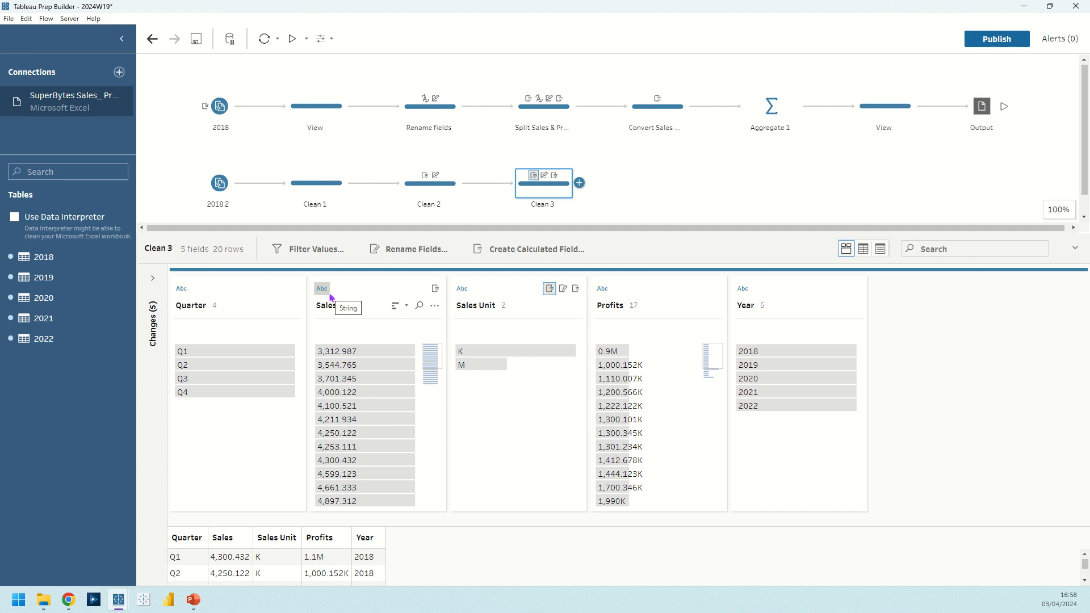
Change the data type of the Sales field to Number (decimal).
{"action": "left_click", "coordinate": [329, 296]}
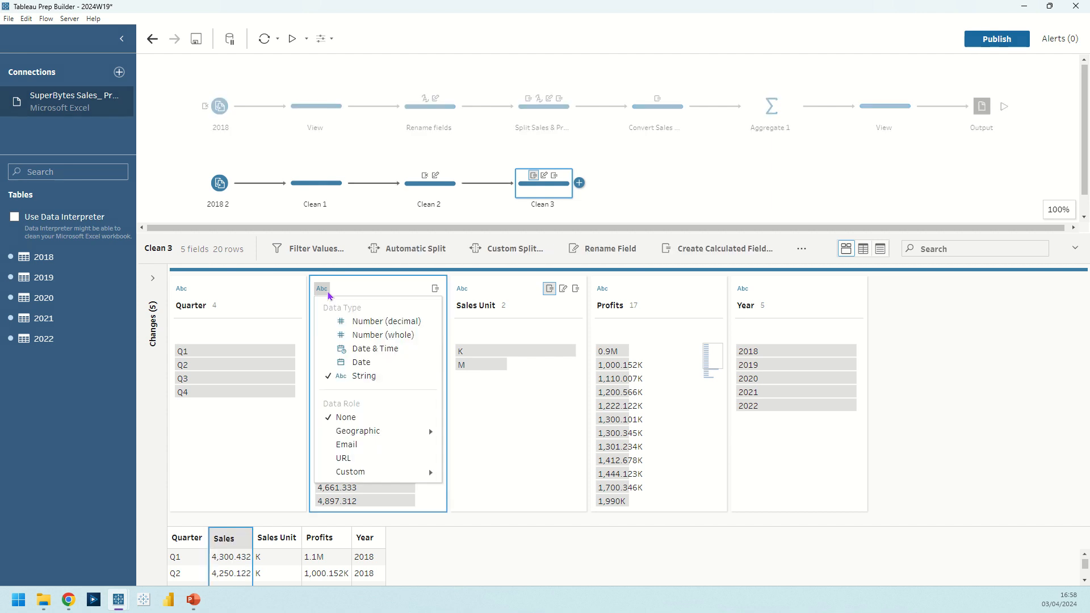
{"action": "left_click", "coordinate": [360, 324]}
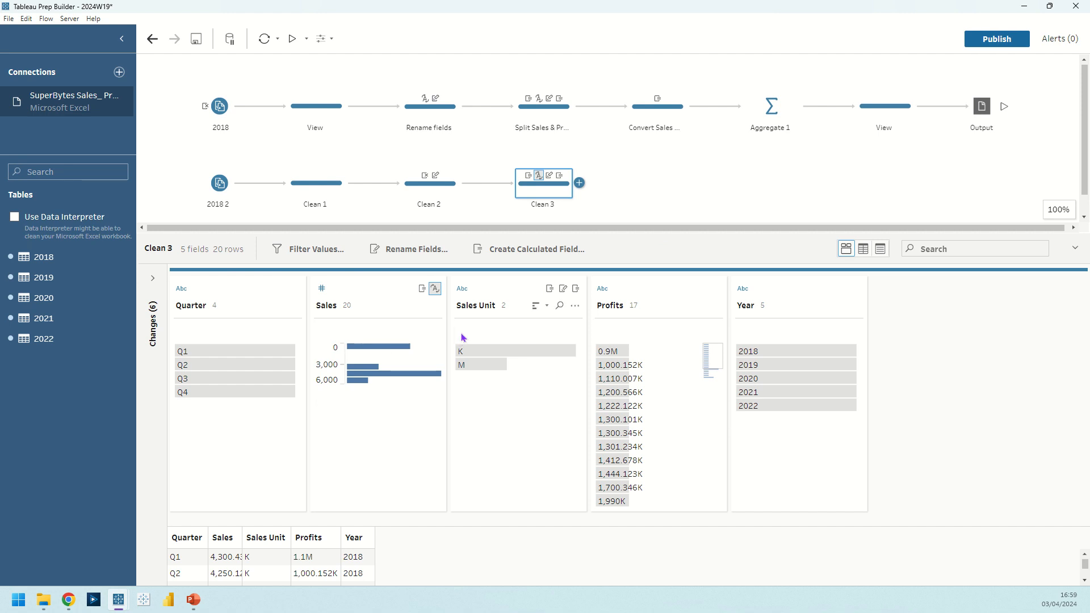
Start a calculated field named Sales whose formula begins with the condition if [Sales Unit]='K' then.
{"action": "left_click", "coordinate": [514, 253]}
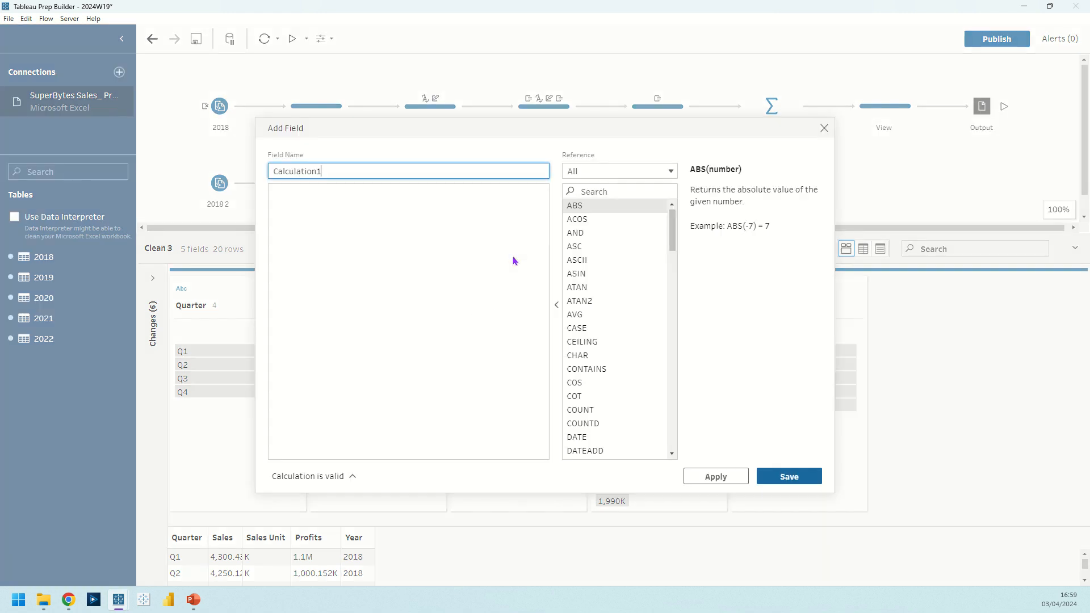
{"action": "type", "text": "Sales"}
{"action": "left_click", "coordinate": [414, 275]}
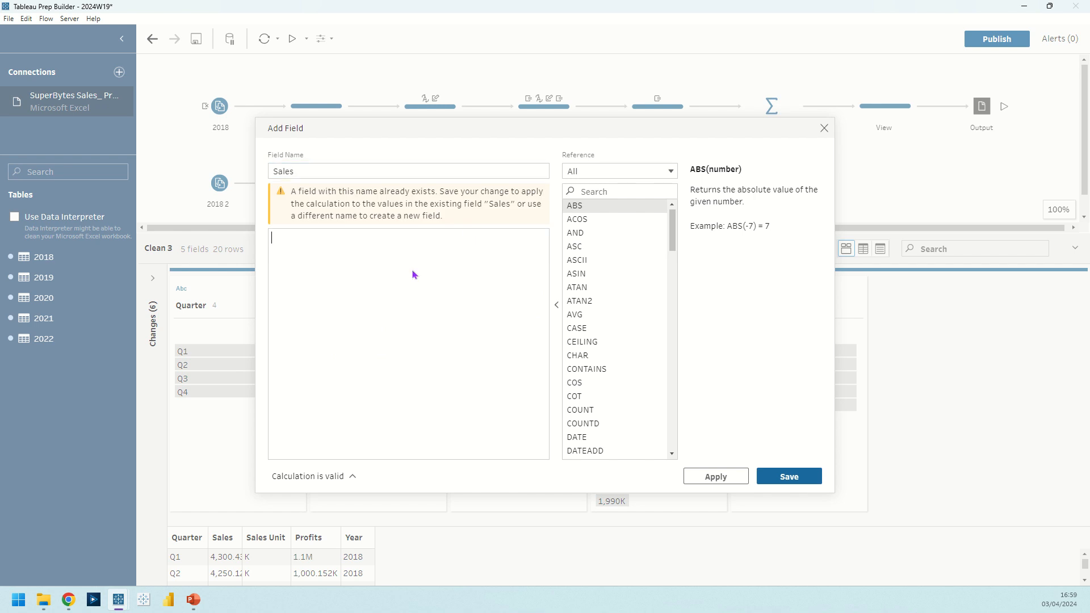
{"action": "type", "text": "if sa"}
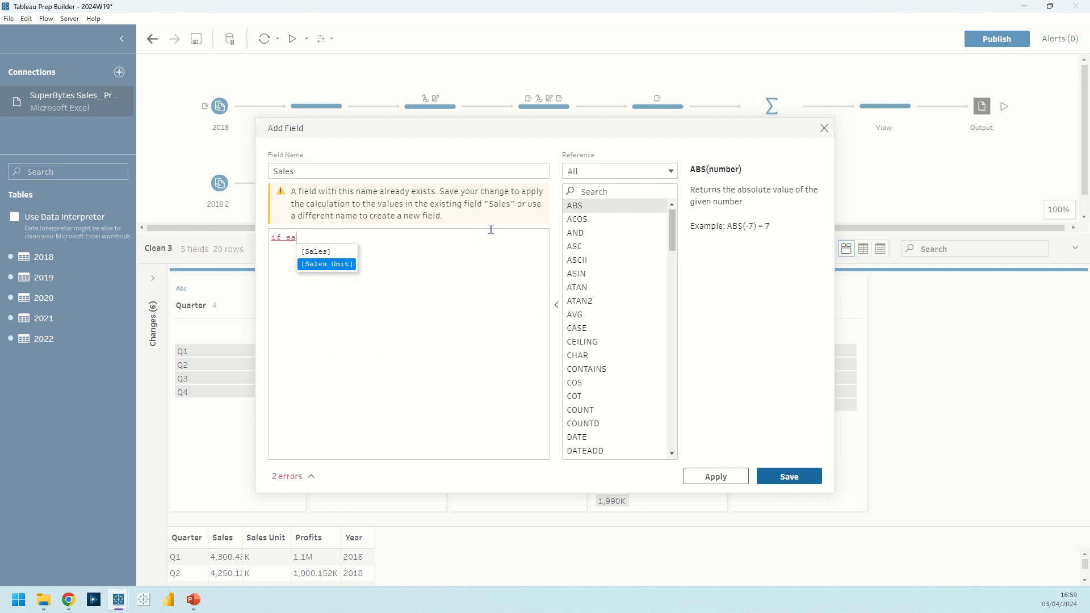
{"action": "key", "text": "Return"}
{"action": "type", "text": "='"}
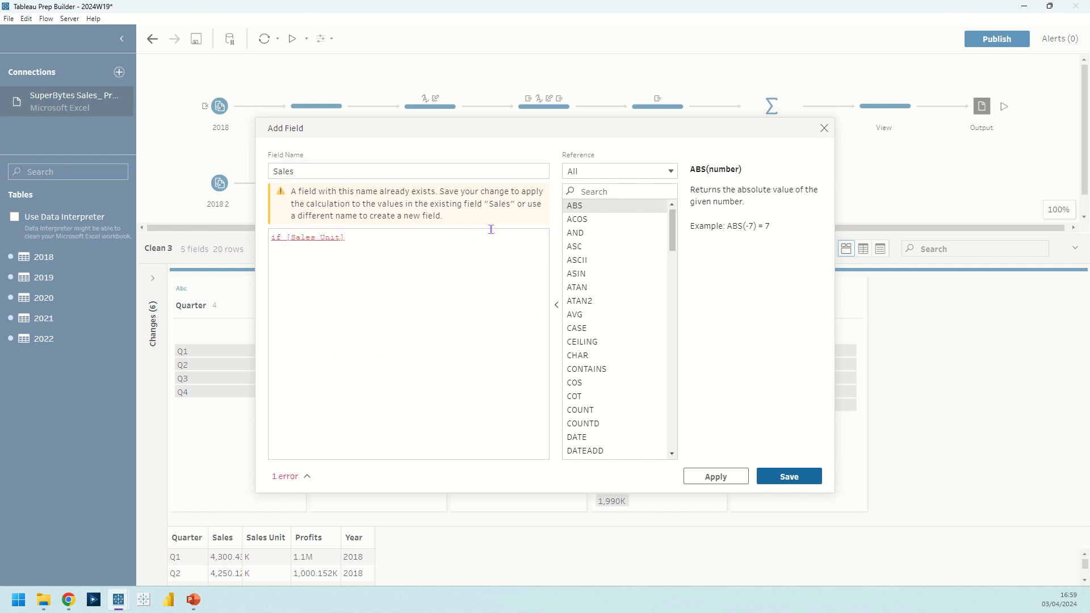
{"action": "type", "text": "K;"}
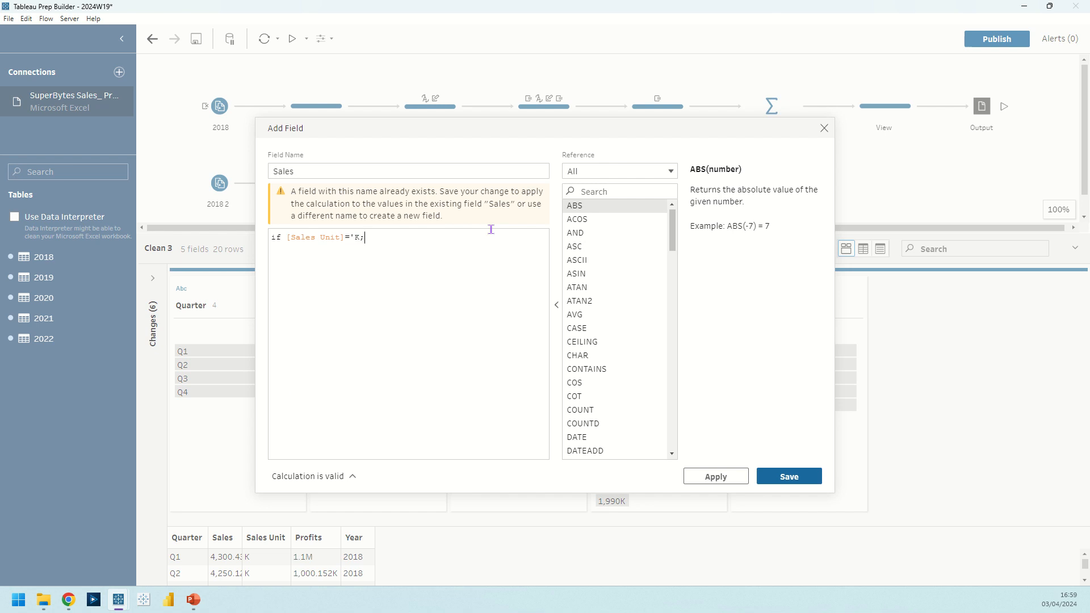
{"action": "key", "text": "BackSpace"}
{"action": "type", "text": "'"}
{"action": "key", "text": "Return"}
{"action": "type", "text": "then"}
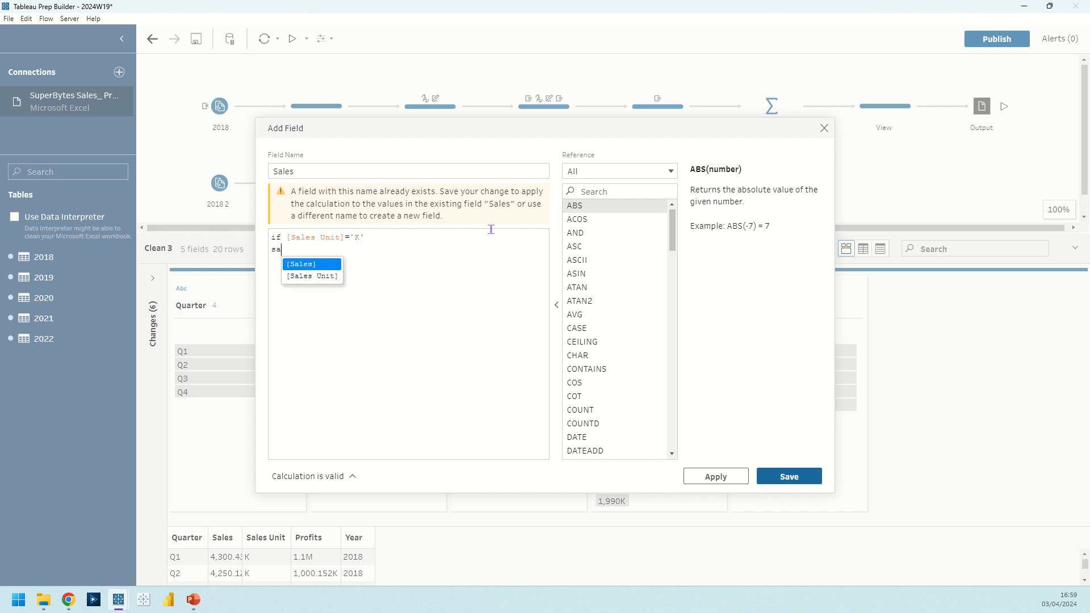
Make the K branch return [Sales]*1000 and add the condition elseif [Sales Unit]='M' to the formula.
{"action": "type", "text": " [Sa"}
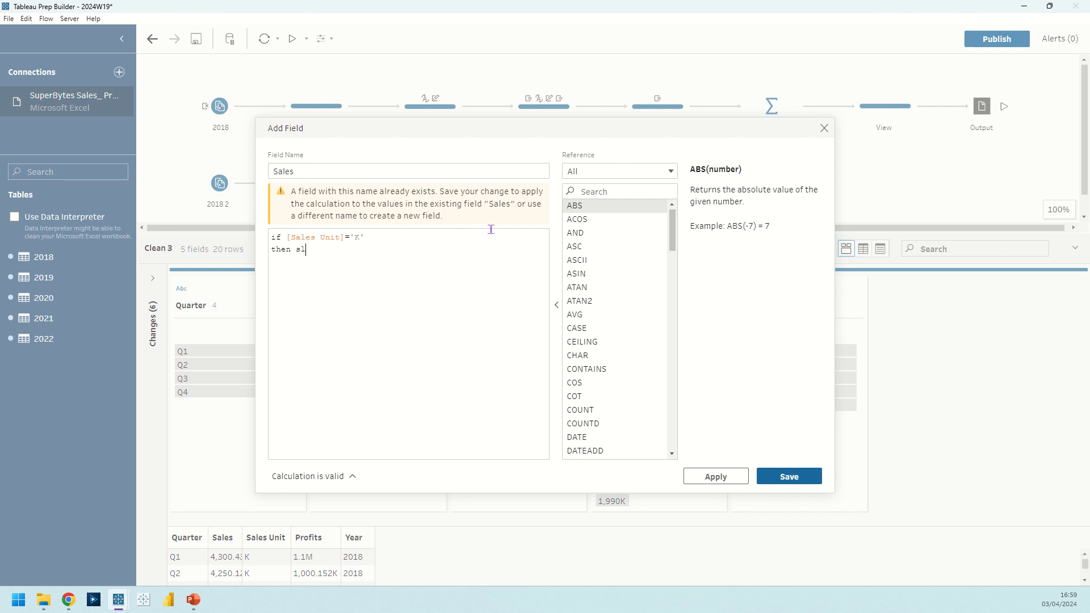
{"action": "type", "text": "l"}
{"action": "key", "text": "Return"}
{"action": "type", "text": "*1000 elseif sa"}
{"action": "key", "text": "Down"}
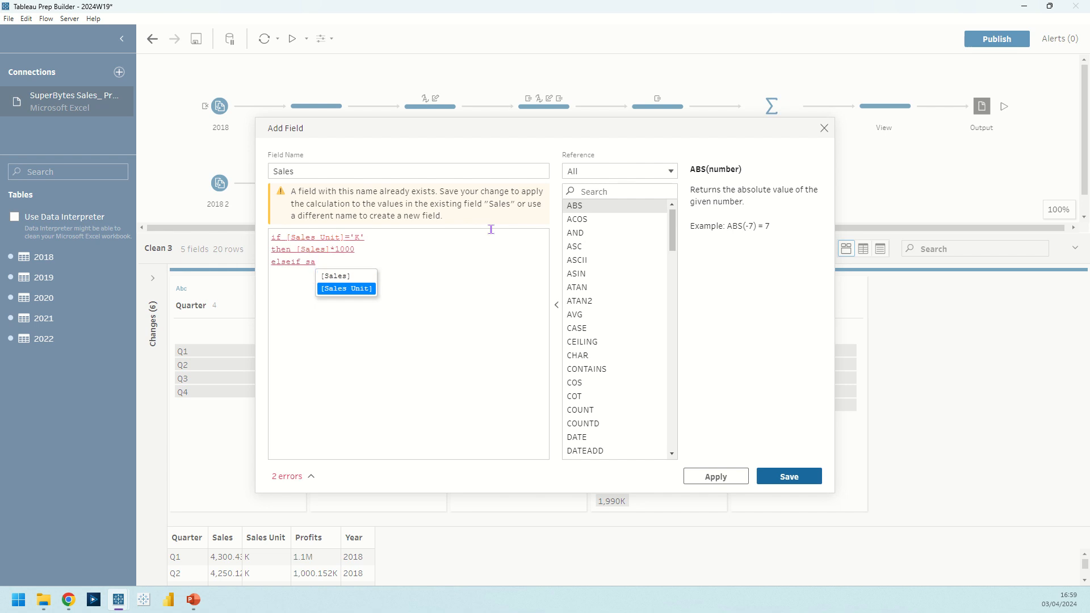
{"action": "key", "text": "Return"}
{"action": "type", "text": "="}
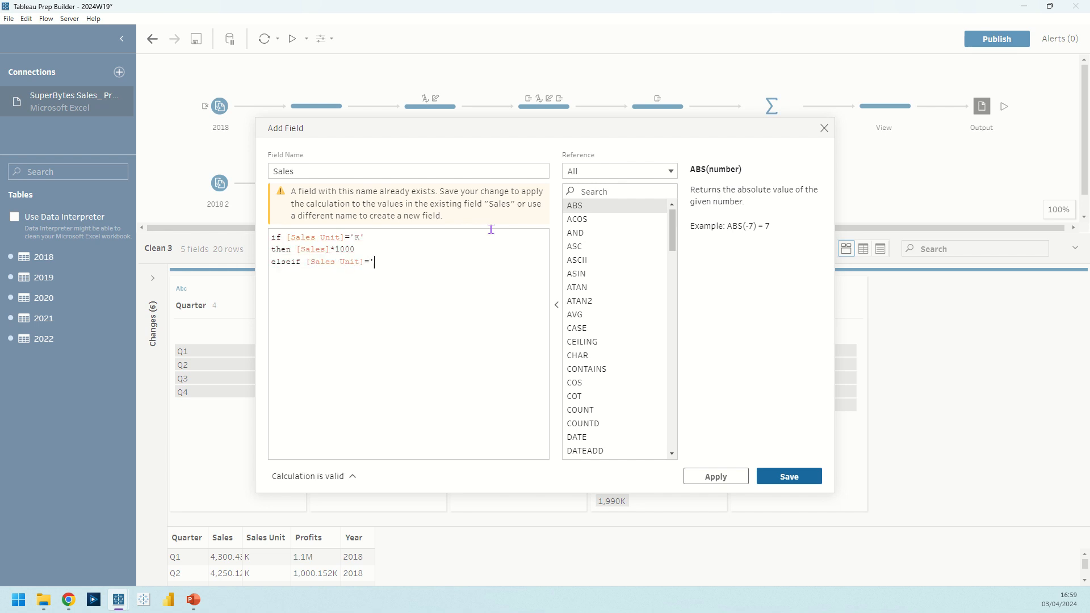
{"action": "type", "text": "'M'"}
{"action": "key", "text": "Return"}
Complete the formula with then [Sales]*1000000 and end, and save it over the existing Sales field.
{"action": "type", "text": "ten"}
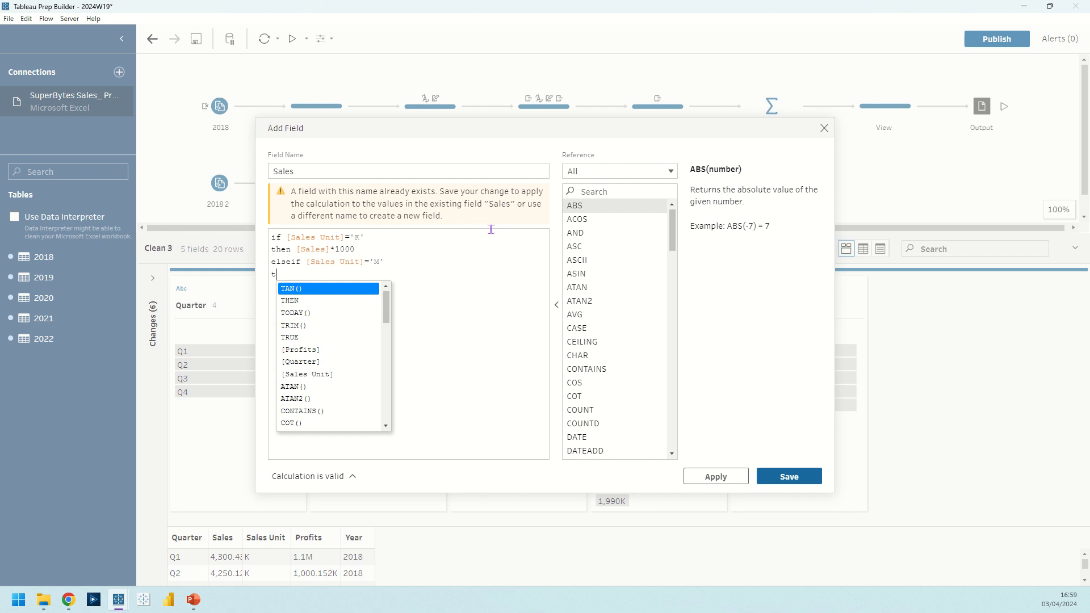
{"action": "key", "text": "BackSpace"}
{"action": "key", "text": "BackSpace"}
{"action": "type", "text": "hen [sales"}
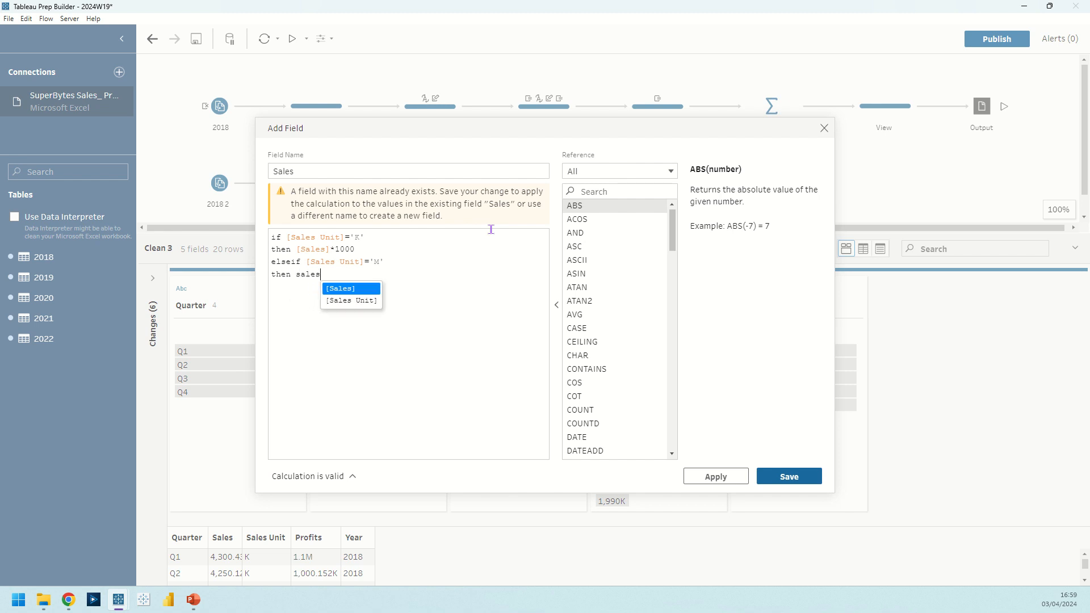
{"action": "key", "text": "Return"}
{"action": "type", "text": "*1000"}
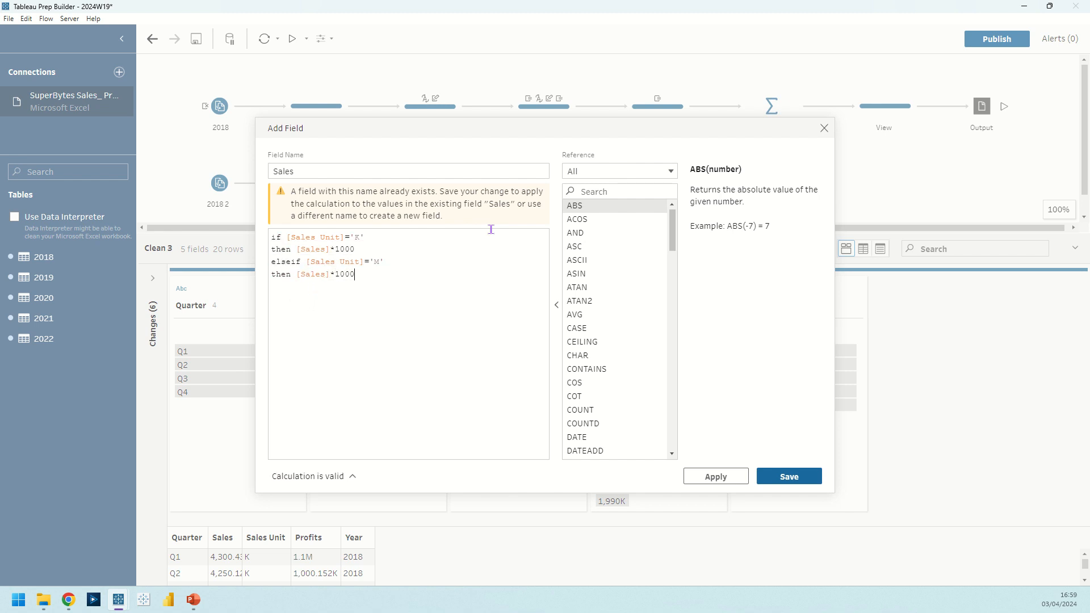
{"action": "type", "text": "000 "}
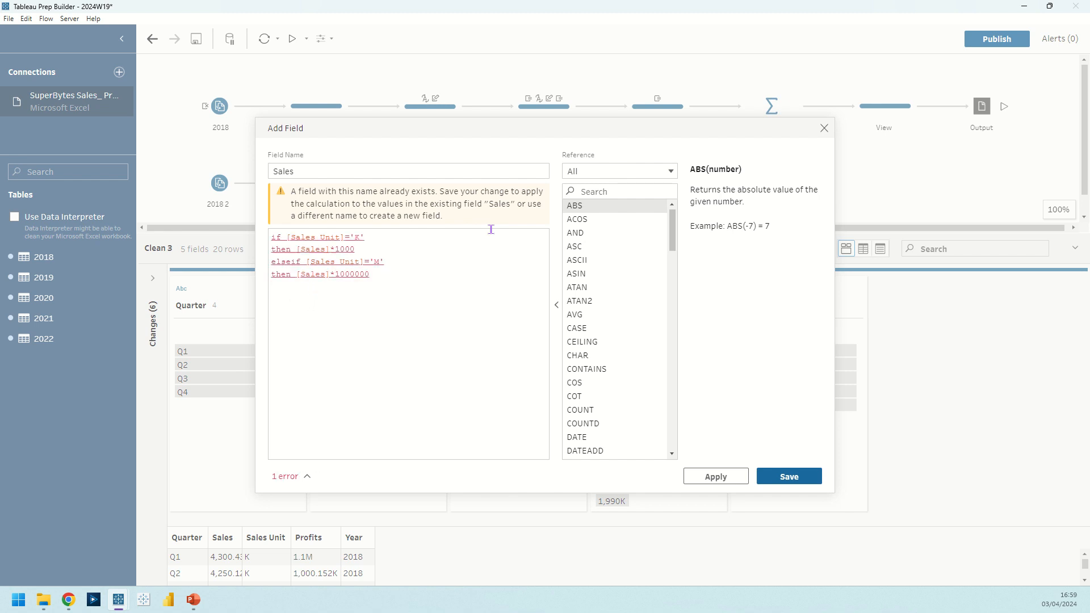
{"action": "type", "text": "end"}
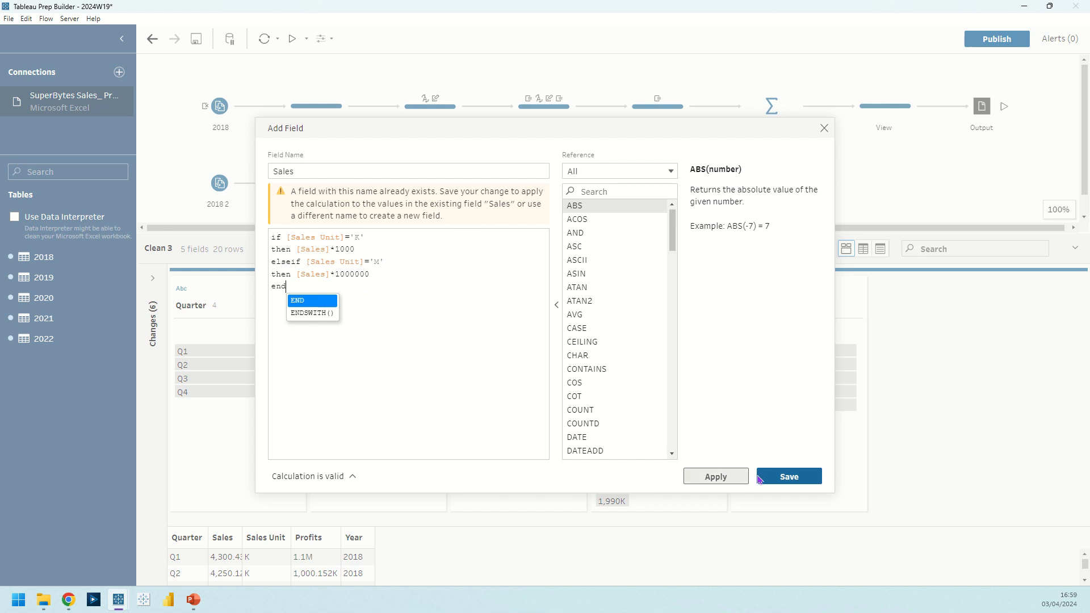
{"action": "left_click", "coordinate": [792, 477]}
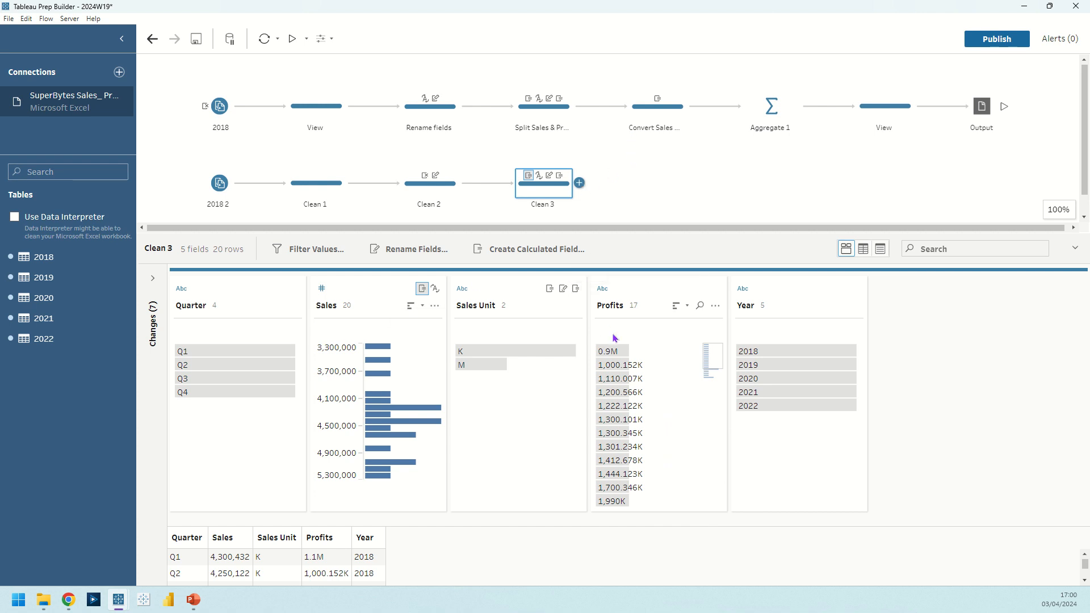
{"action": "left_click", "coordinate": [578, 184]}
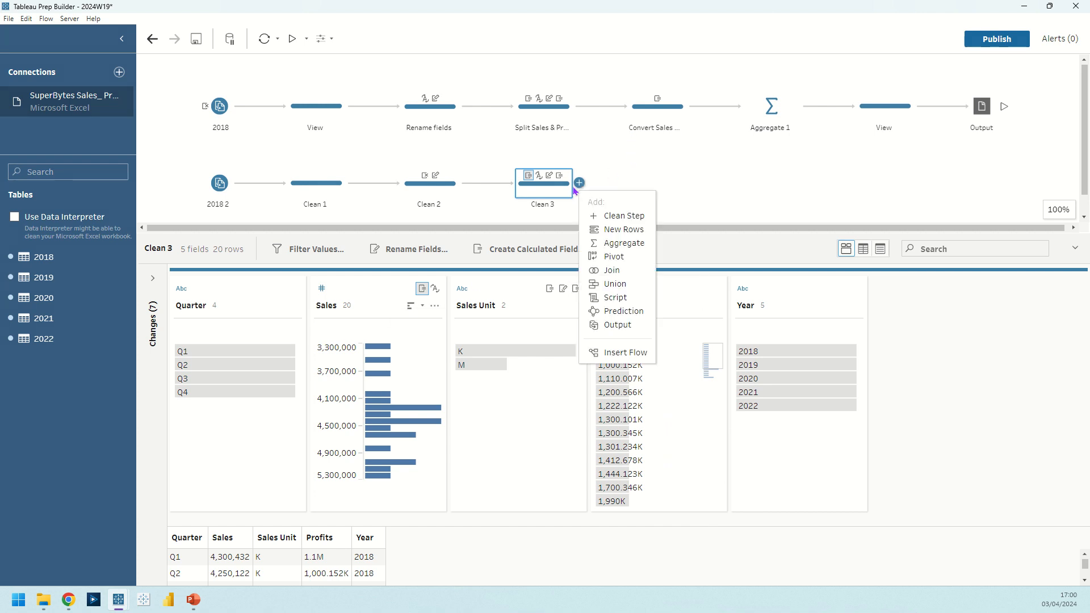
{"action": "left_click", "coordinate": [603, 255]}
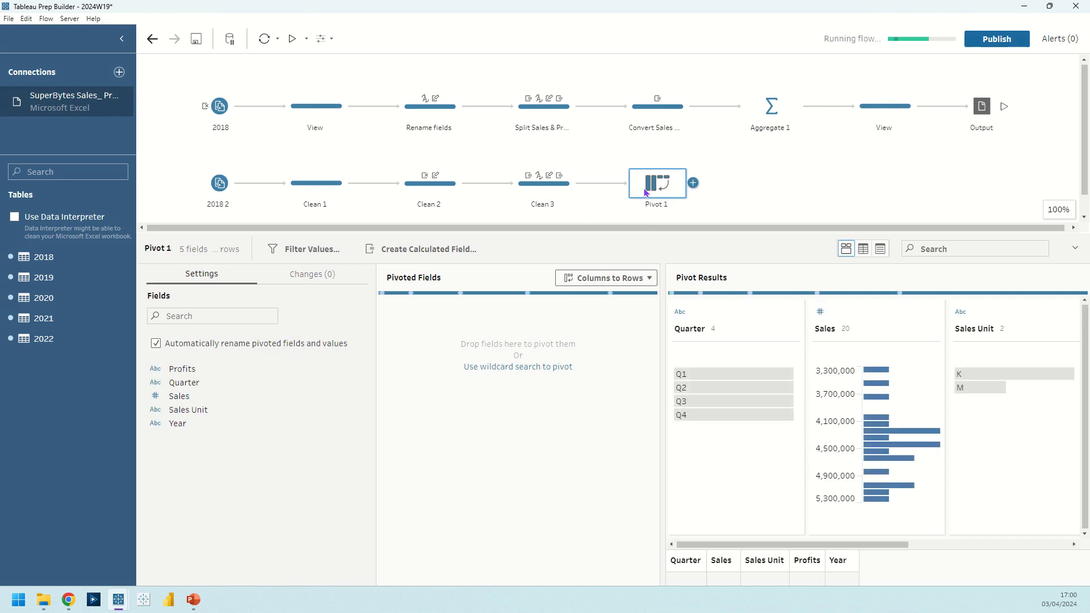
{"action": "key", "text": "Delete"}
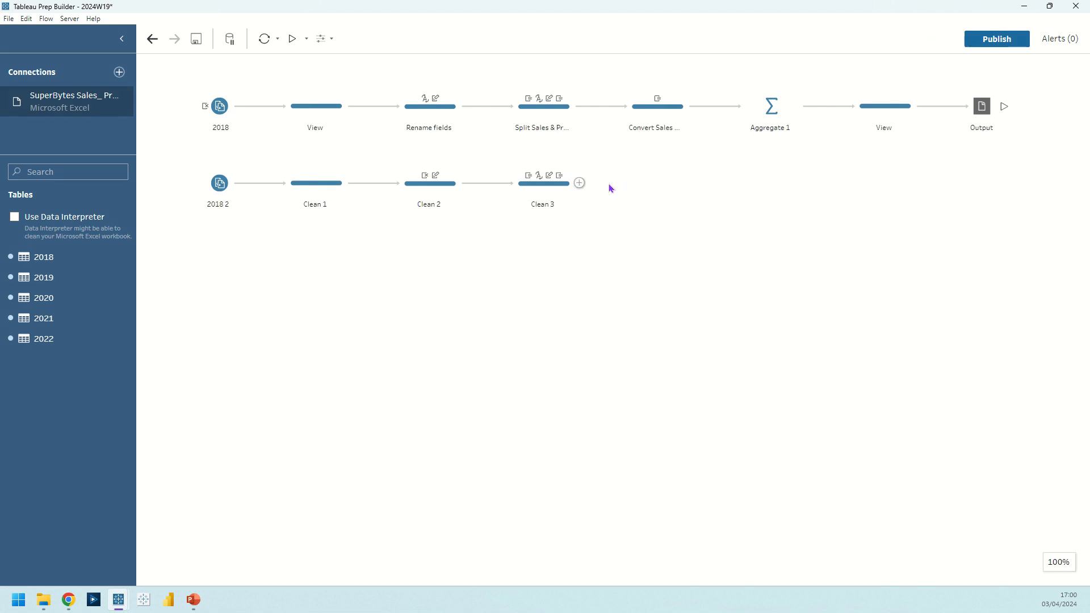
Add an aggregate step after Clean 3 that groups by Year and sums Sales.
{"action": "left_click", "coordinate": [579, 183]}
{"action": "left_click", "coordinate": [616, 244]}
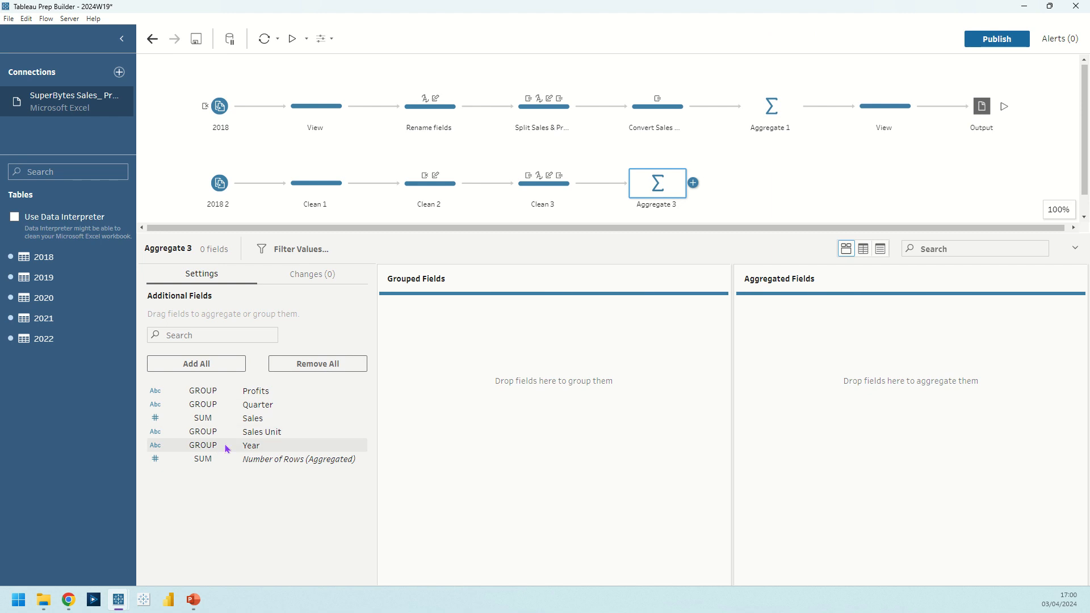
{"action": "double_click", "coordinate": [262, 448]}
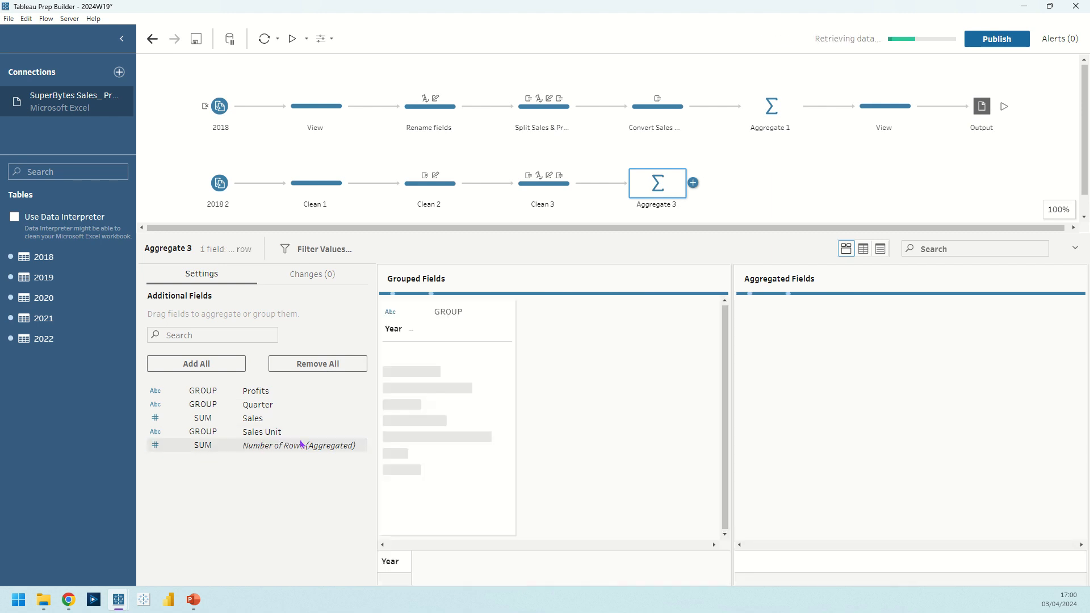
{"action": "double_click", "coordinate": [277, 421]}
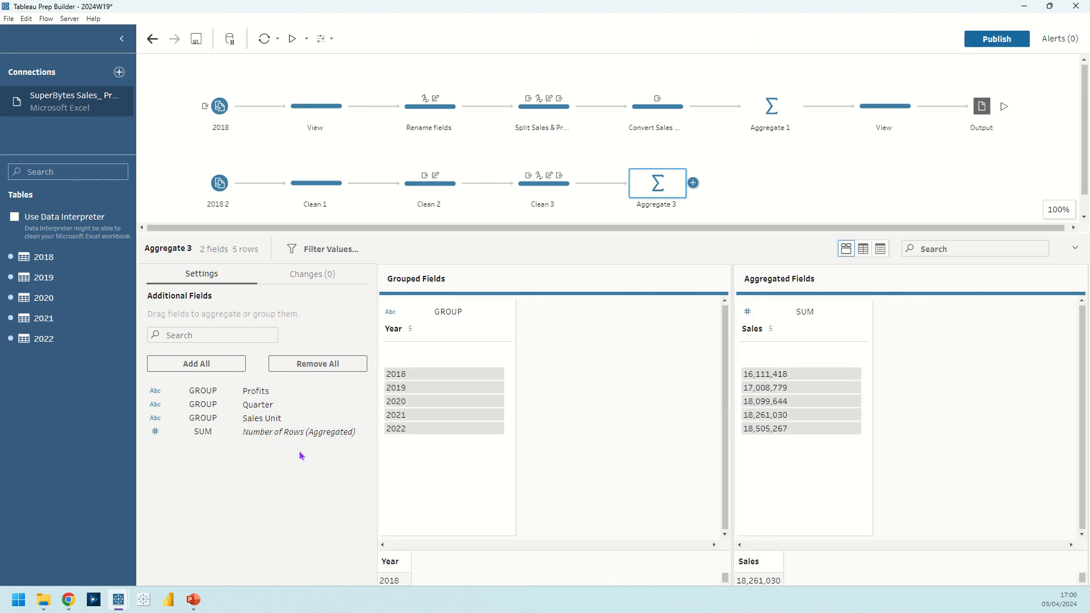
{"action": "left_click", "coordinate": [212, 396]}
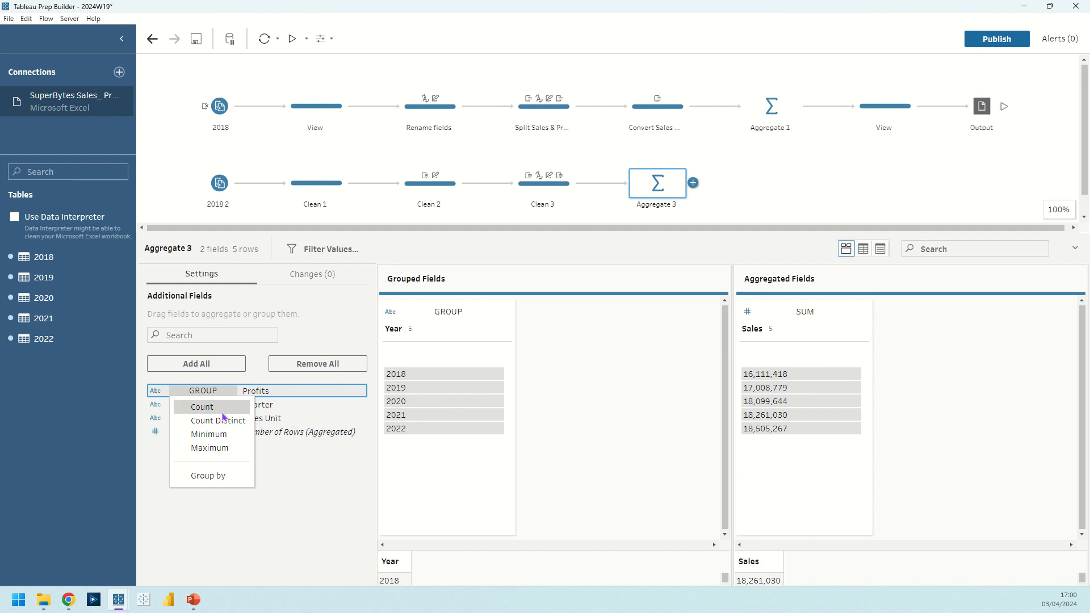
{"action": "left_click", "coordinate": [293, 494]}
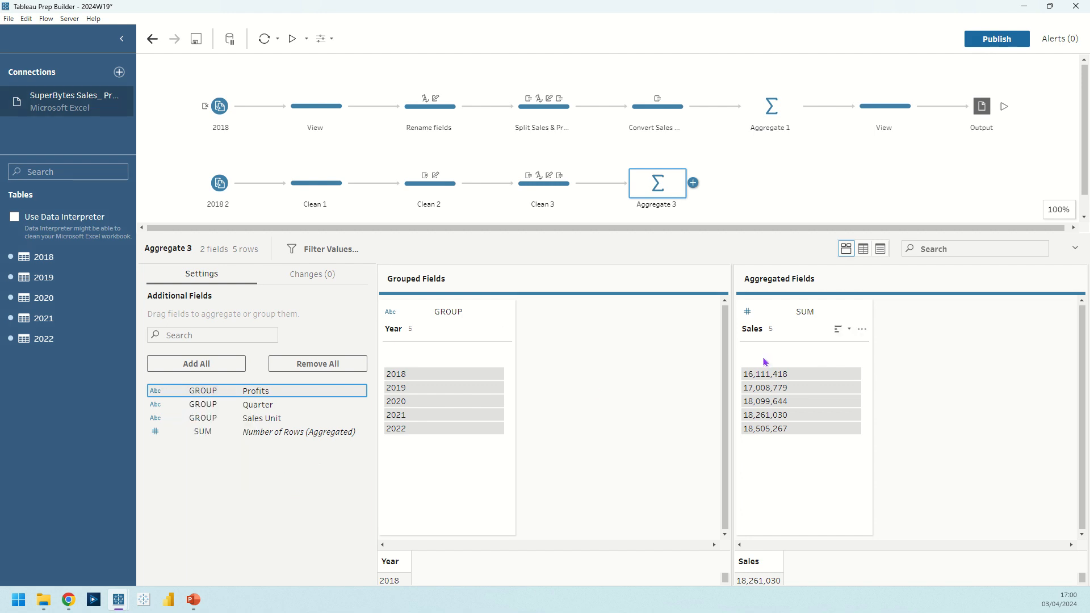
Add a clean step after the Aggregate 3 step.
{"action": "left_click", "coordinate": [693, 183]}
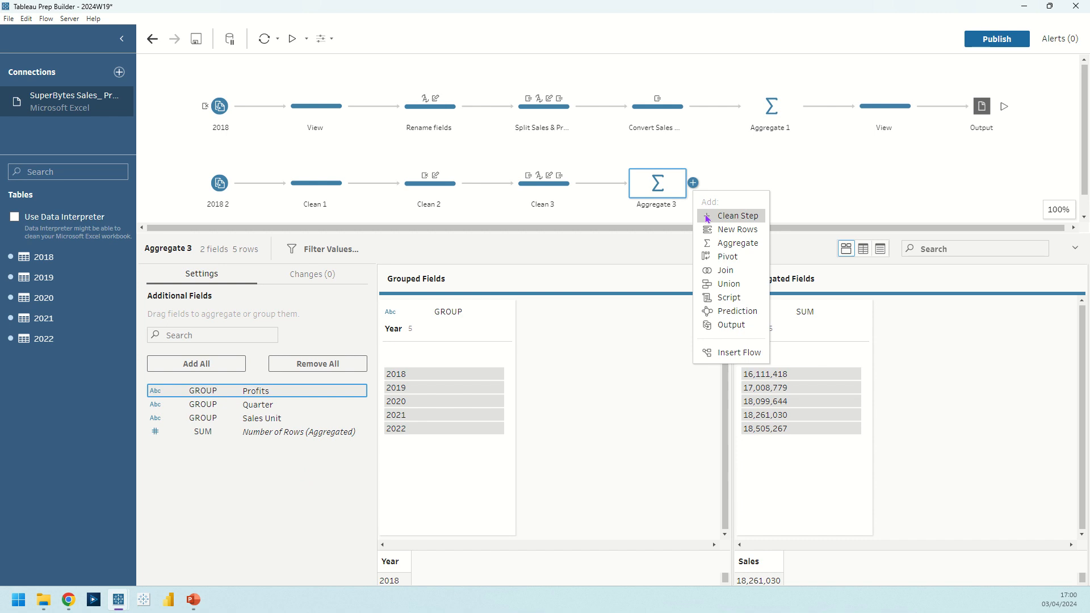
{"action": "left_click", "coordinate": [717, 215]}
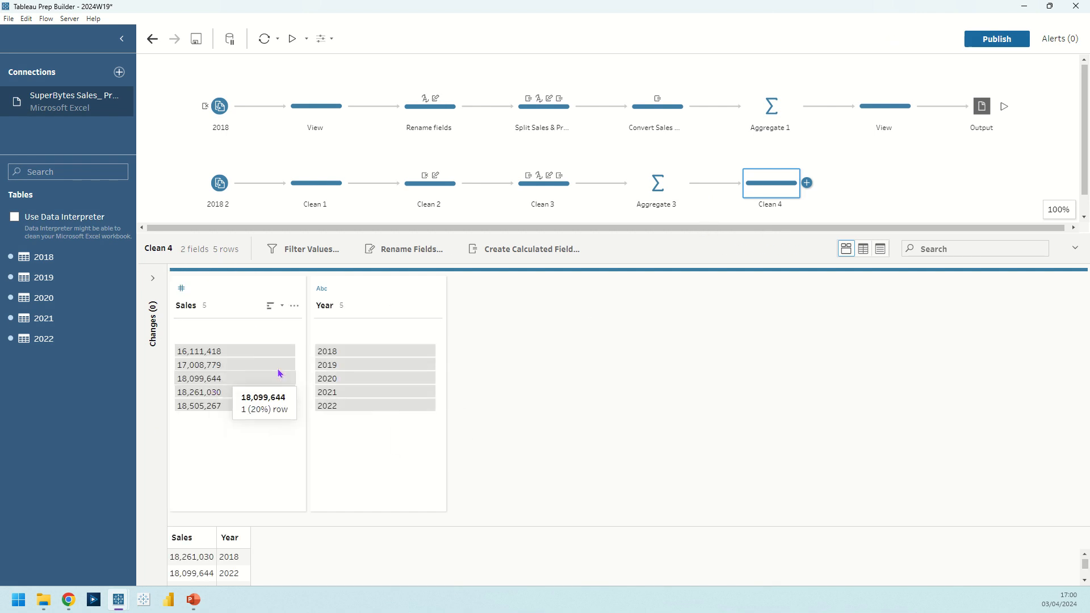
Examine the upper flow's Aggregate 1, final View and Output steps to compare its yearly results.
{"action": "left_click", "coordinate": [864, 115]}
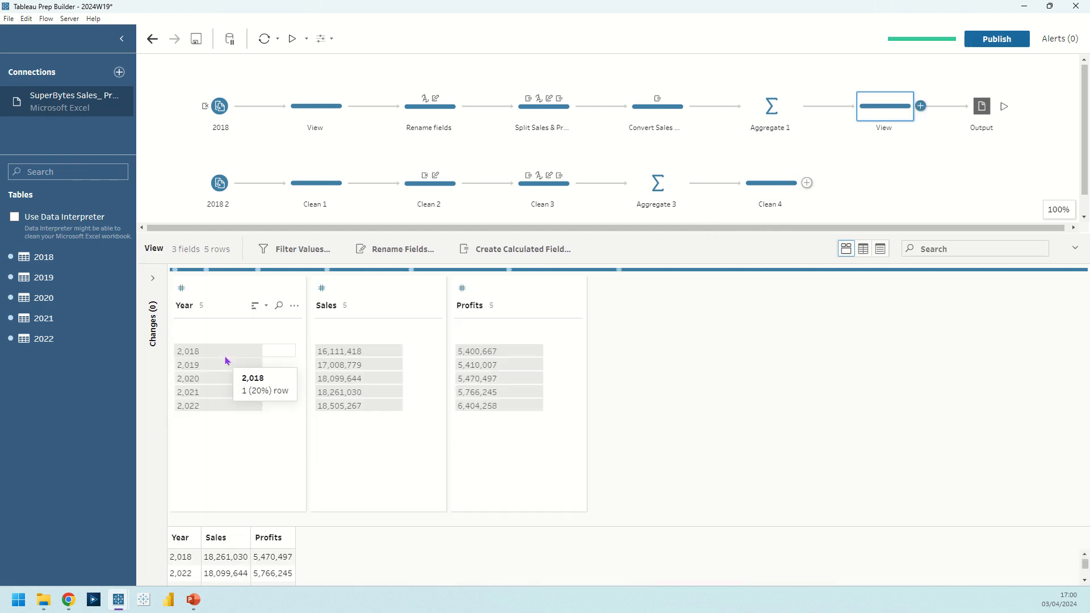
{"action": "left_click", "coordinate": [769, 111]}
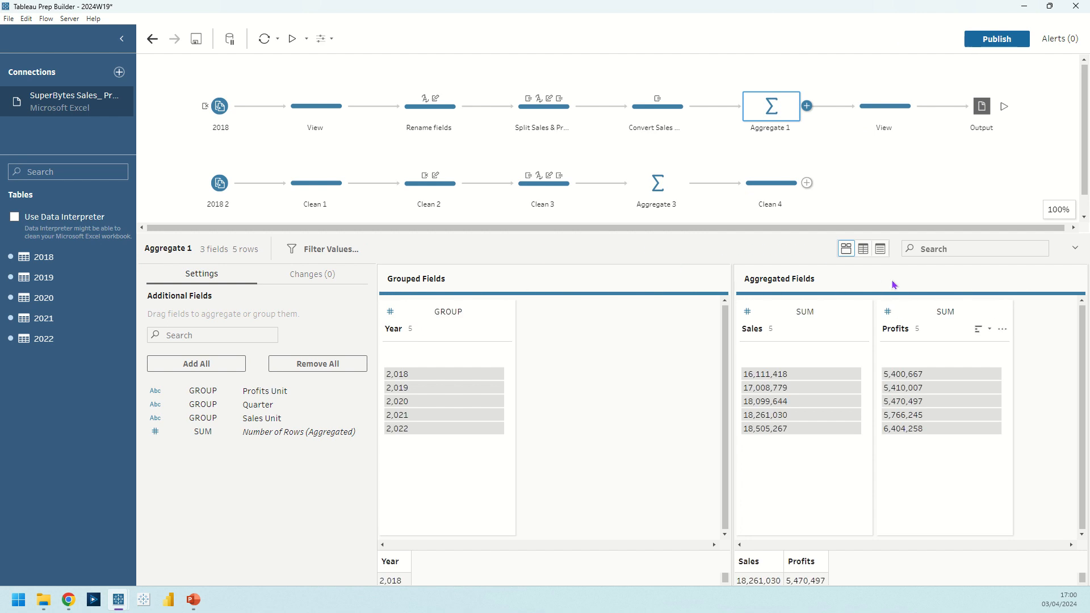
{"action": "left_click", "coordinate": [860, 108]}
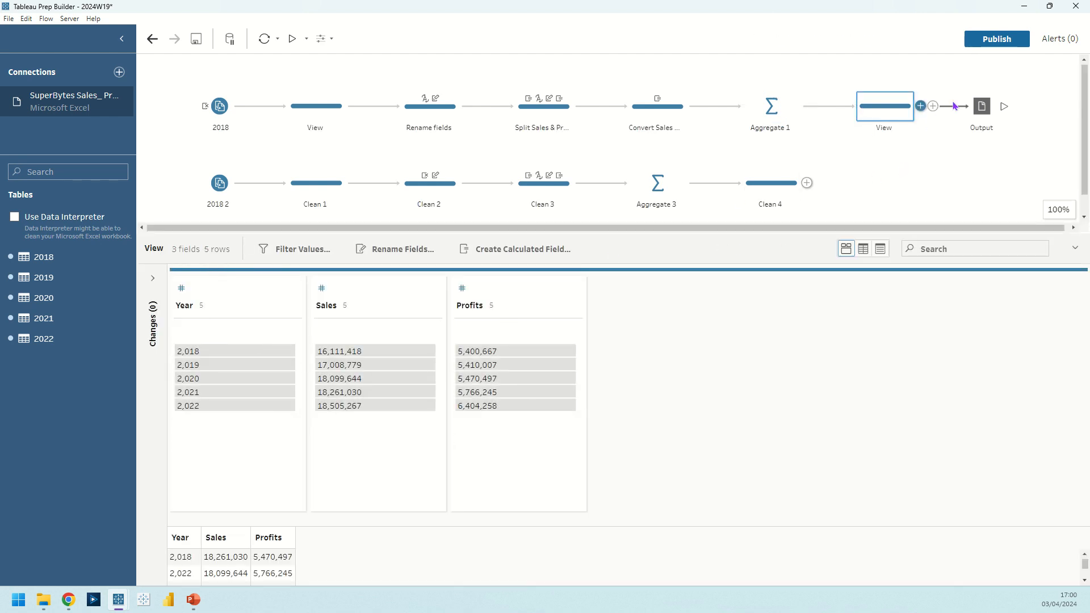
{"action": "left_click", "coordinate": [981, 112]}
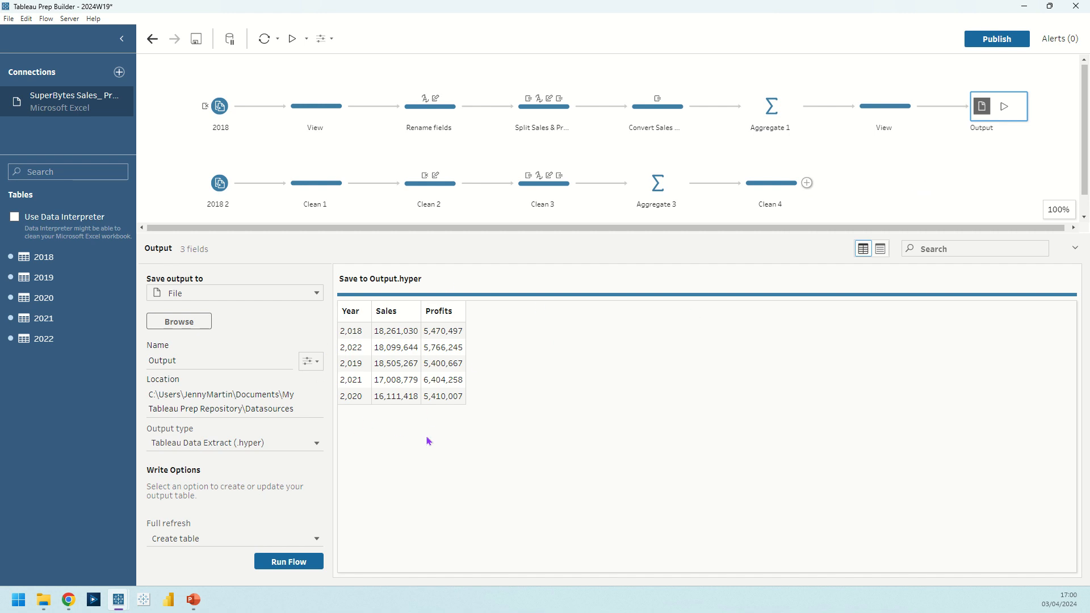
{"action": "left_click", "coordinate": [880, 183]}
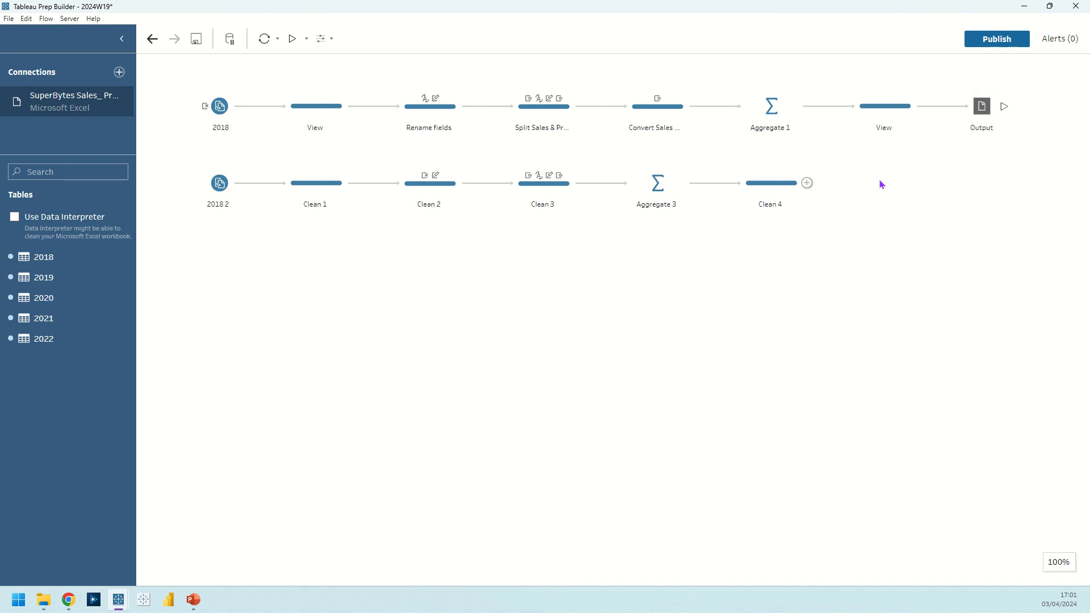